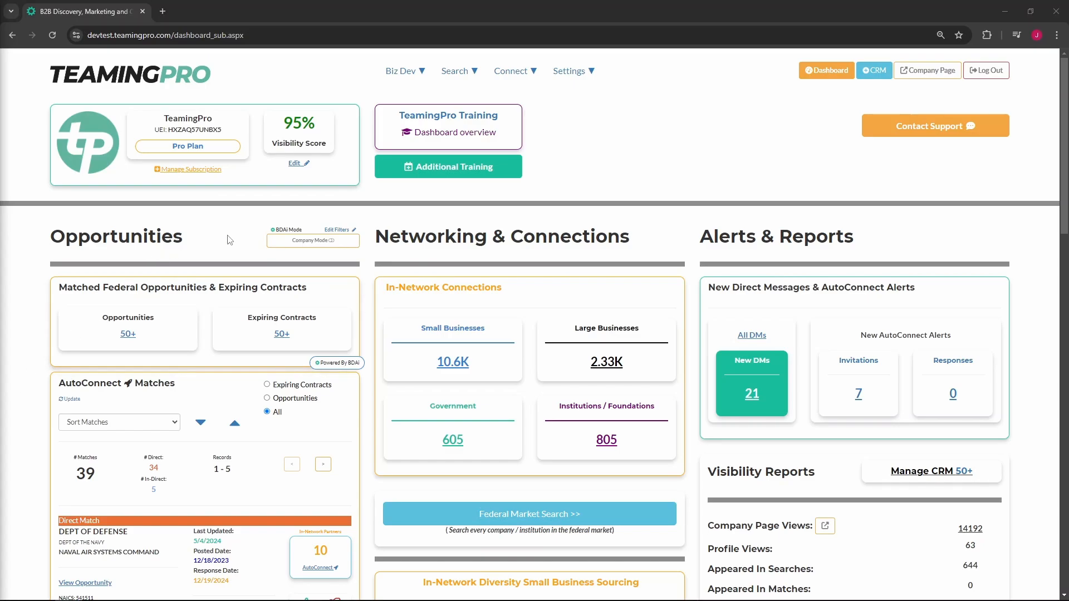
View the matched SAM.gov opportunities and return to the dashboard
click(132, 334)
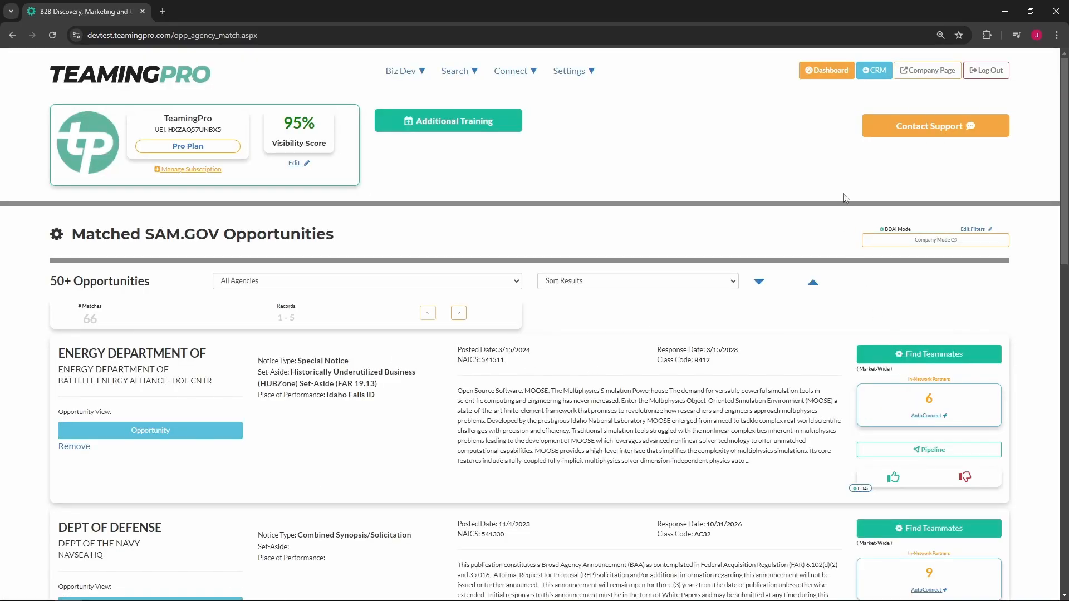
click(837, 73)
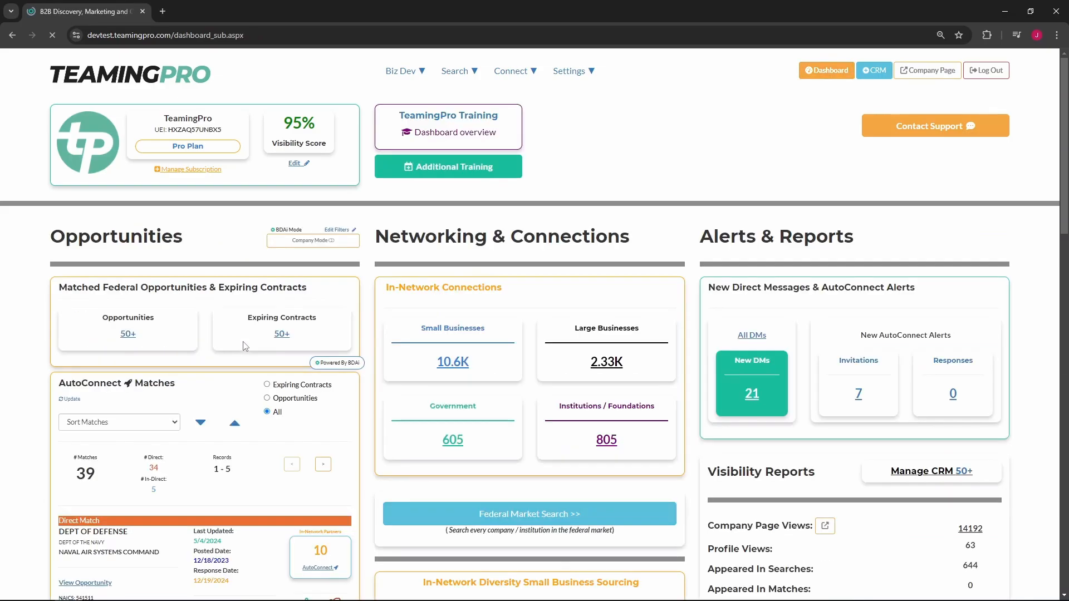
Sort the AutoConnect matches by Direct Match and open the AutoConnect for the Strategic Systems Programs opportunity
click(156, 424)
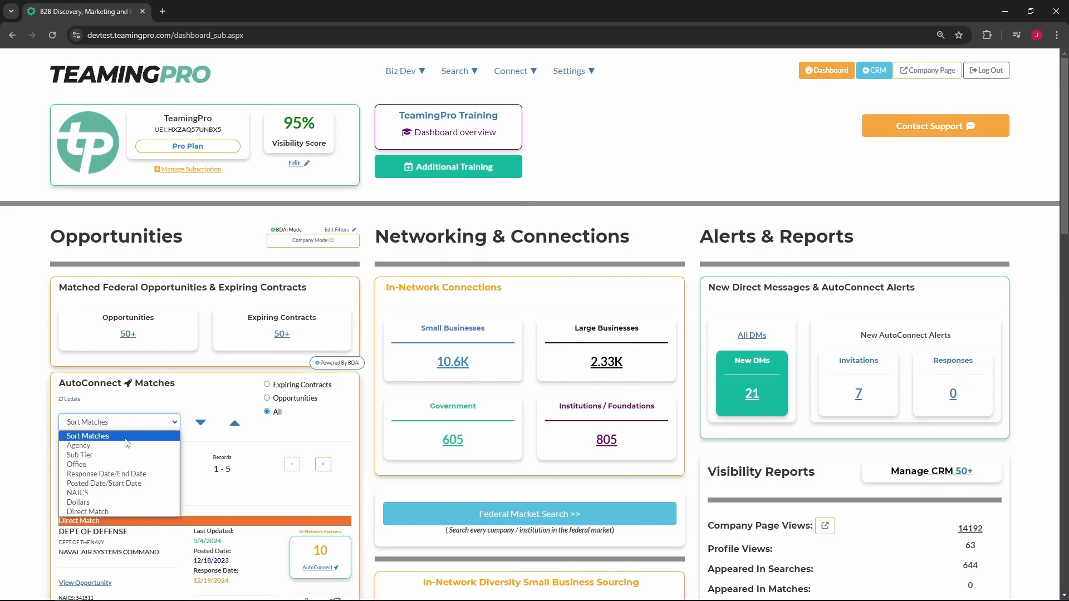
click(90, 512)
scroll(209, 436, down, 3)
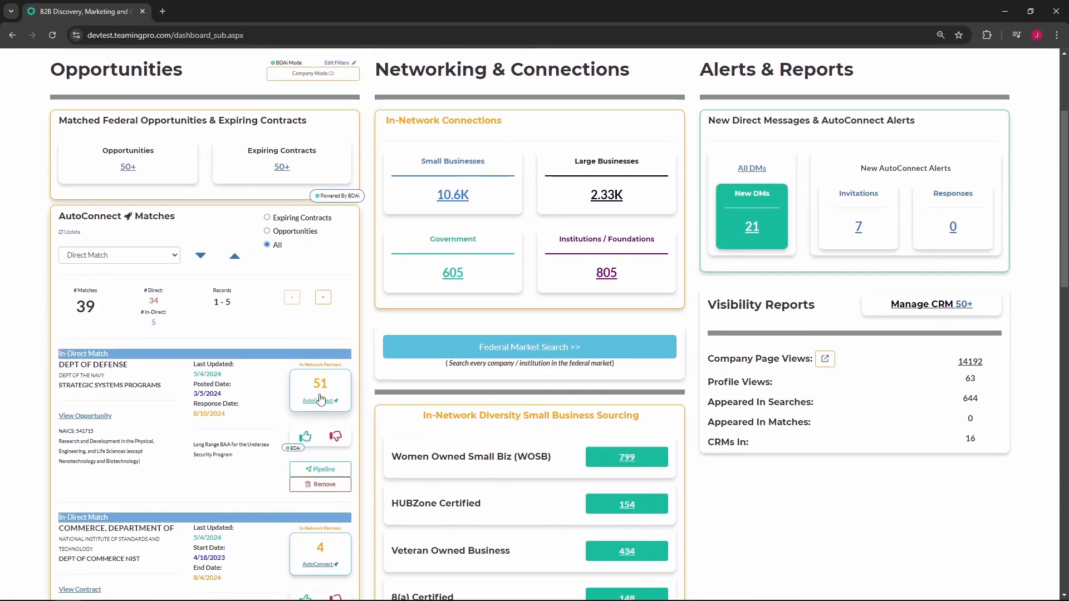
click(324, 401)
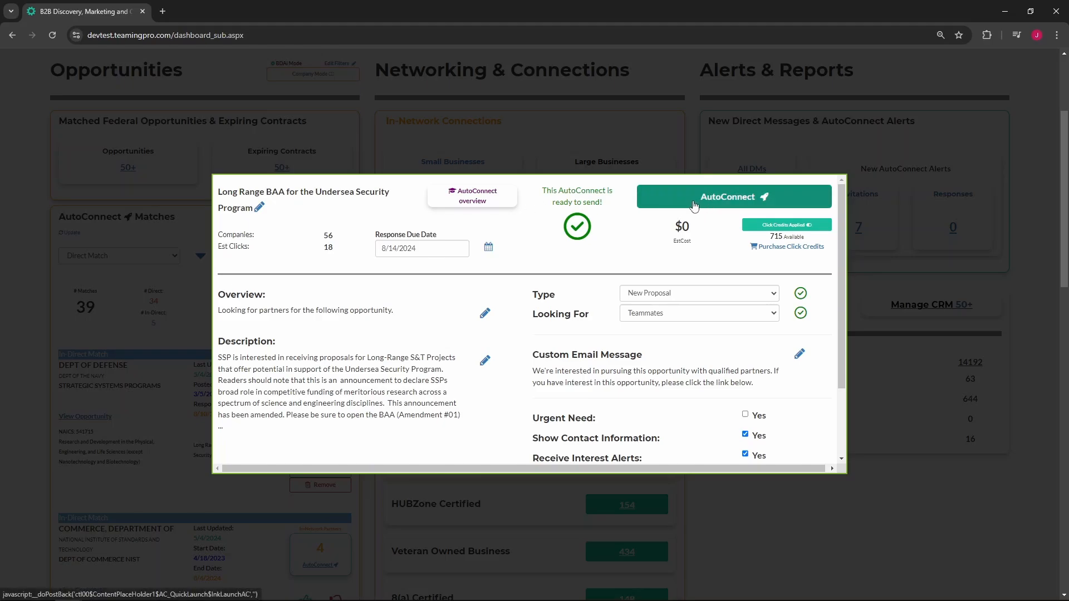
Examine the Long Range BAA AutoConnect's settings, its editable title and the calendar for its response due date
scroll(384, 390, down, 3)
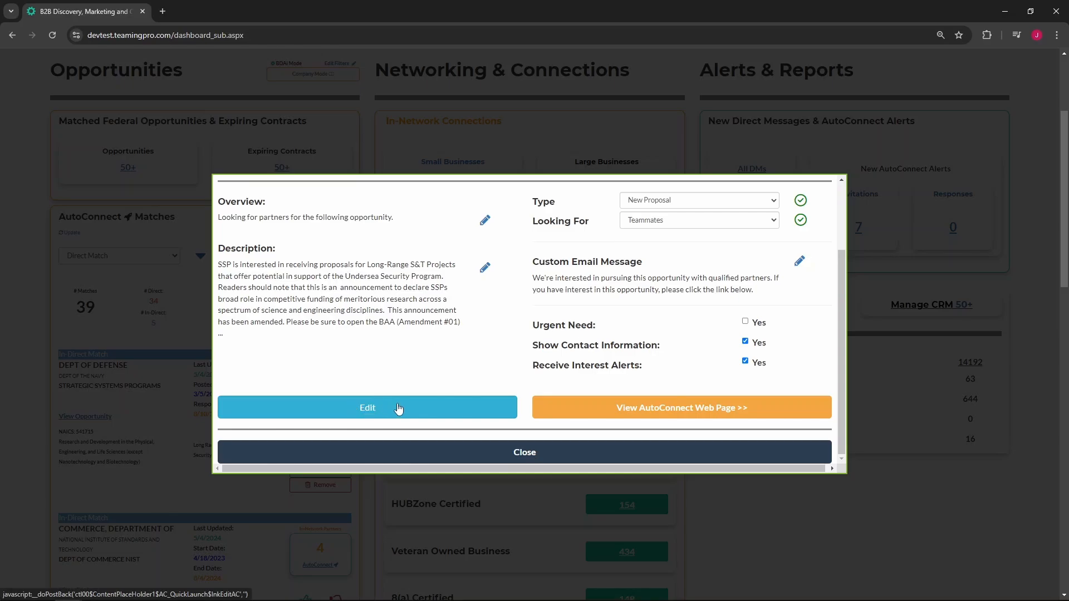
scroll(408, 390, up, 3)
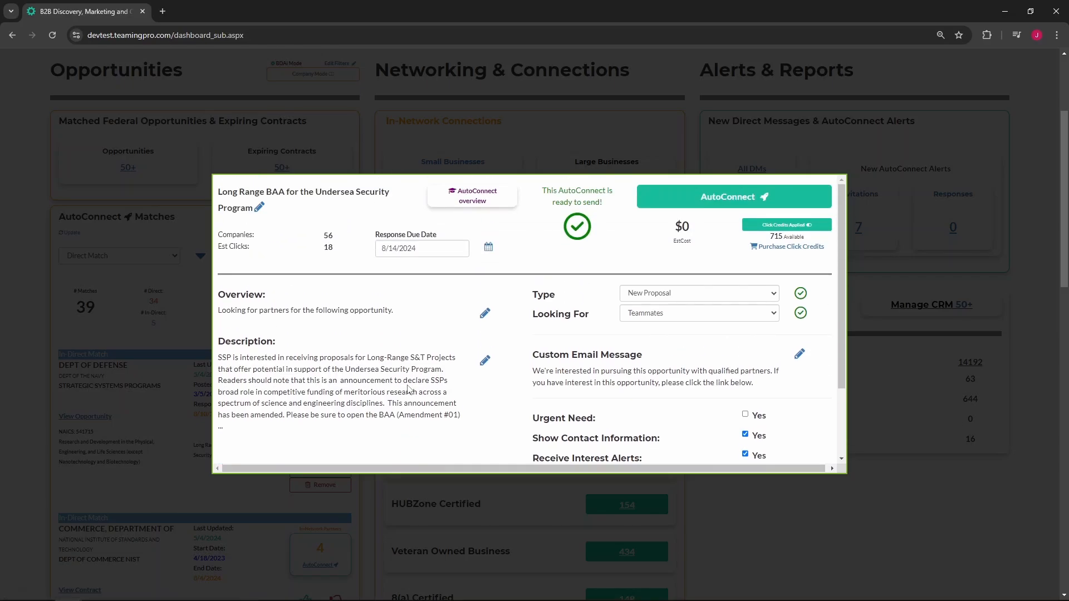
click(263, 211)
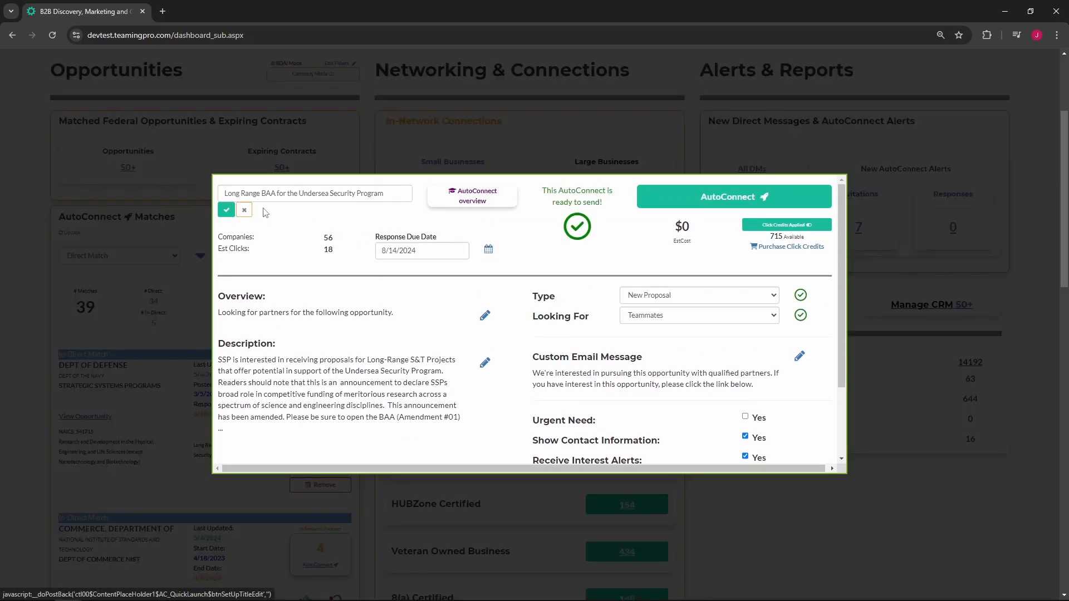
click(227, 211)
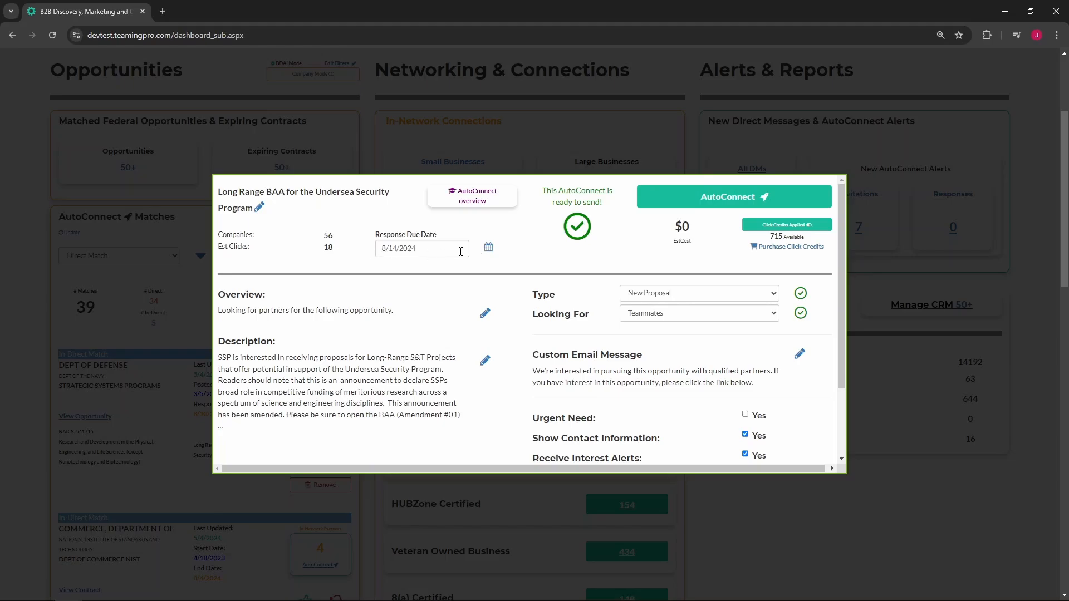
click(489, 248)
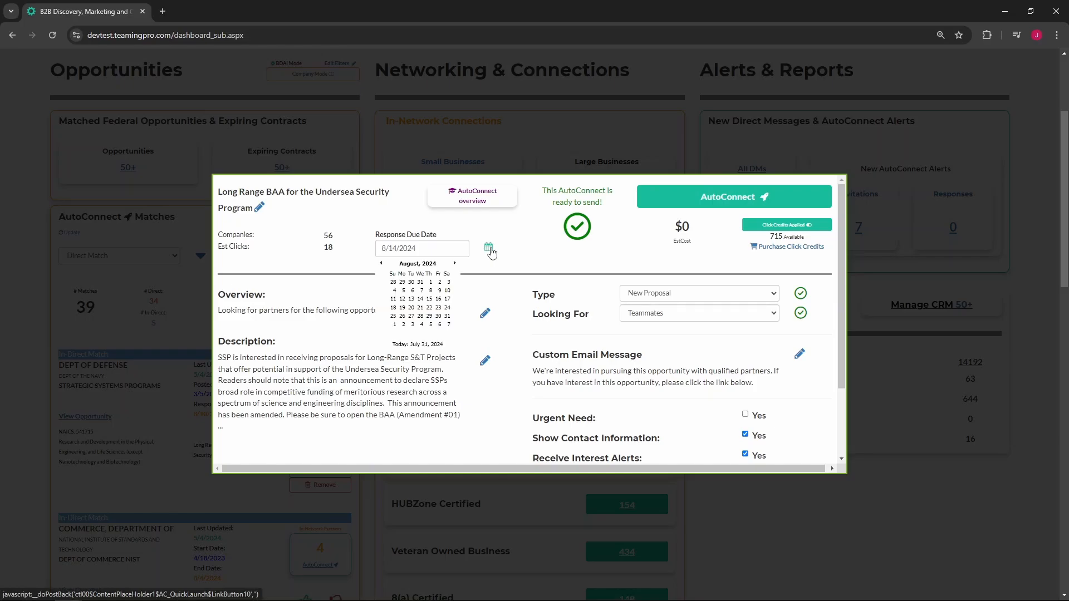
click(491, 252)
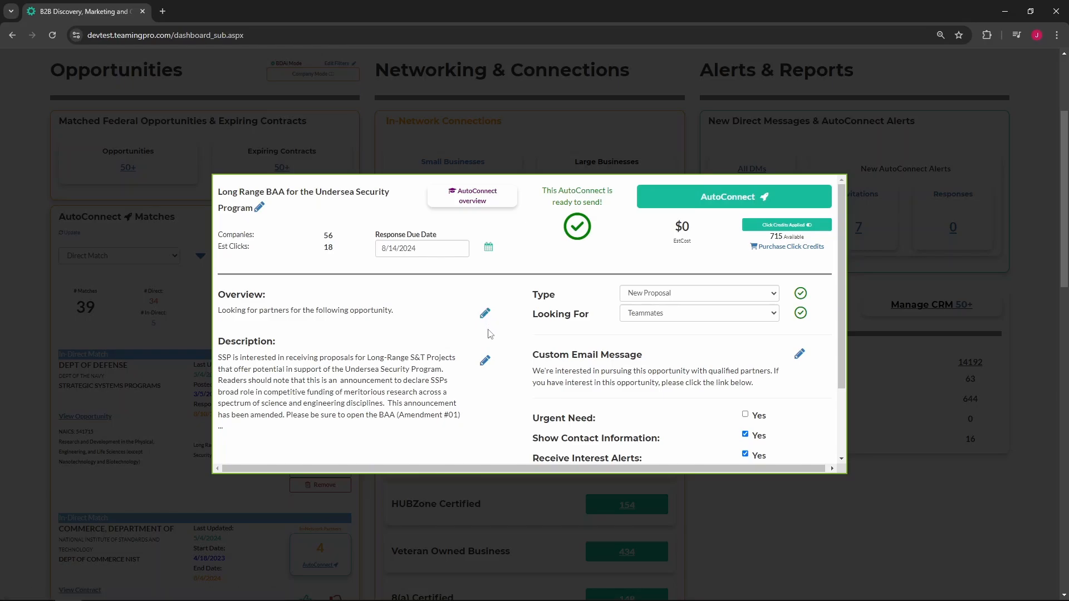
Set the AutoConnect type to New Proposal and what it is looking for to Teammates
click(665, 299)
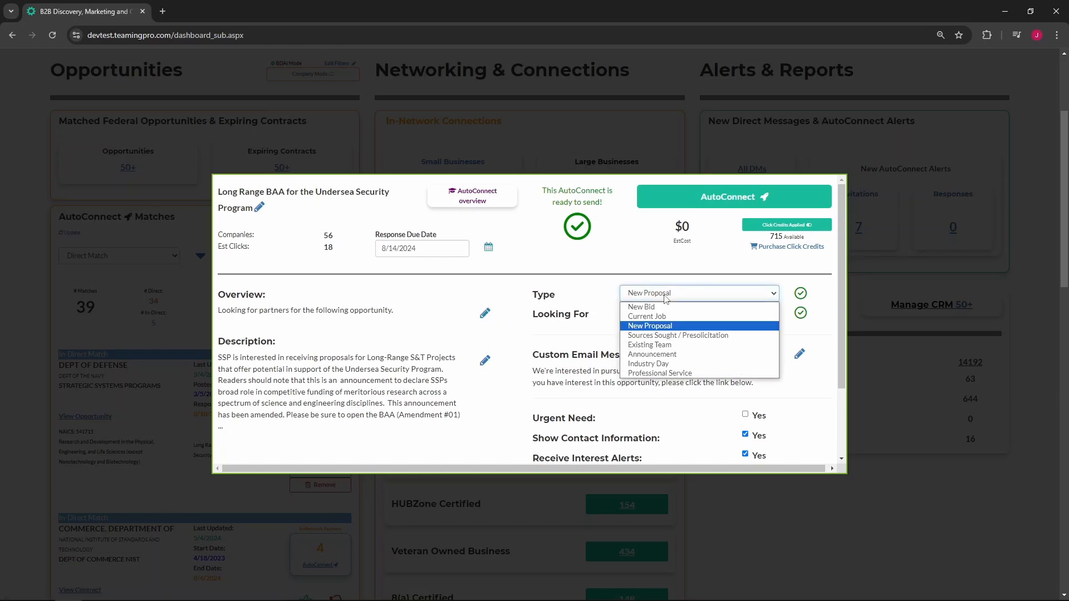
click(663, 326)
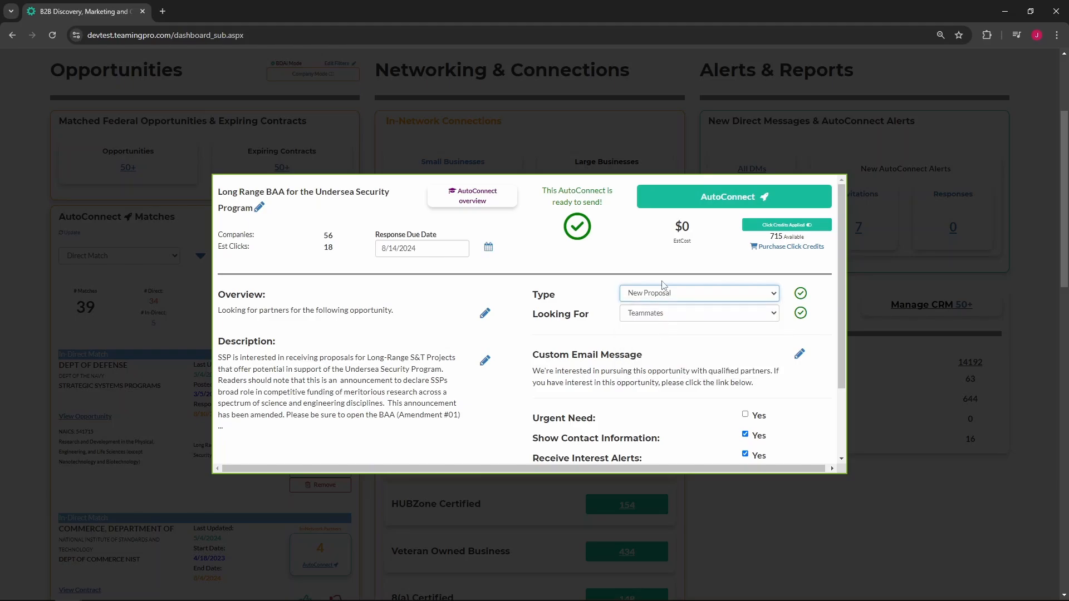
click(663, 314)
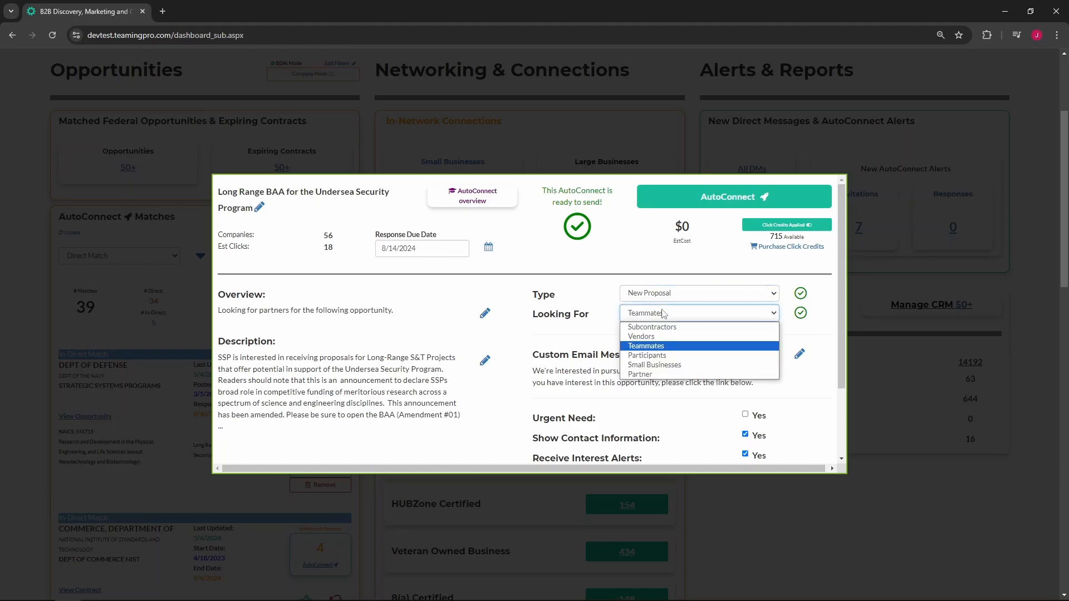
click(663, 346)
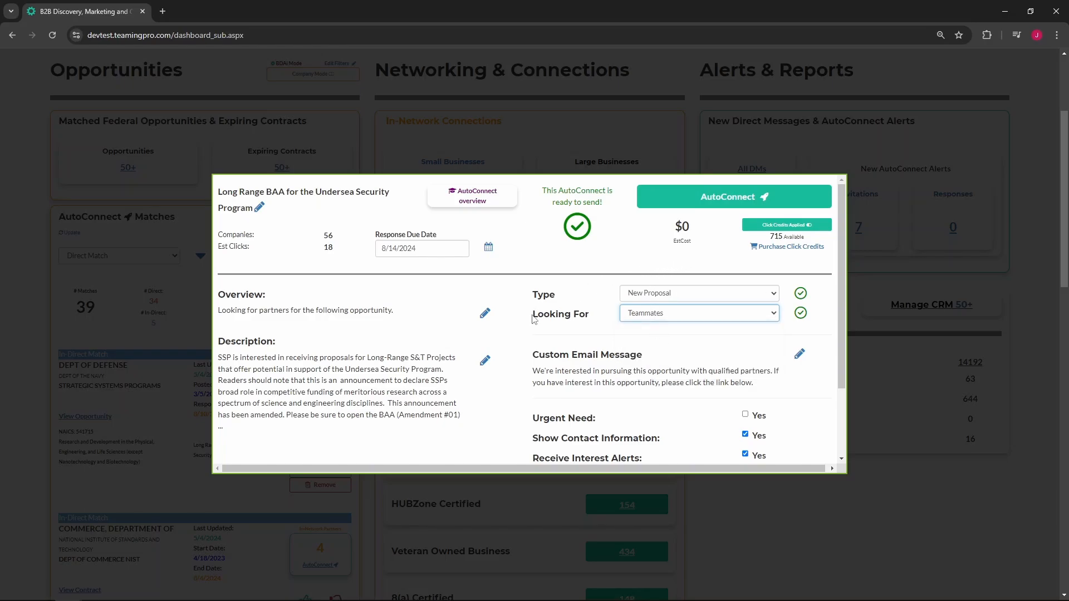
Turn the click credits off and on again, and launch the Long Range BAA AutoConnect
scroll(526, 321, down, 1)
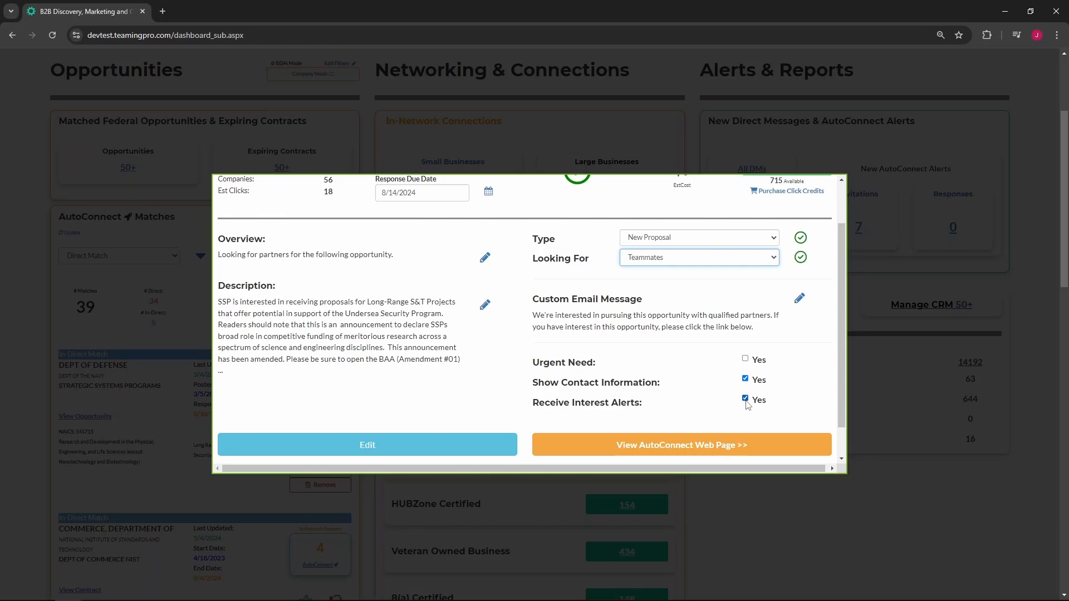
scroll(697, 385, up, 1)
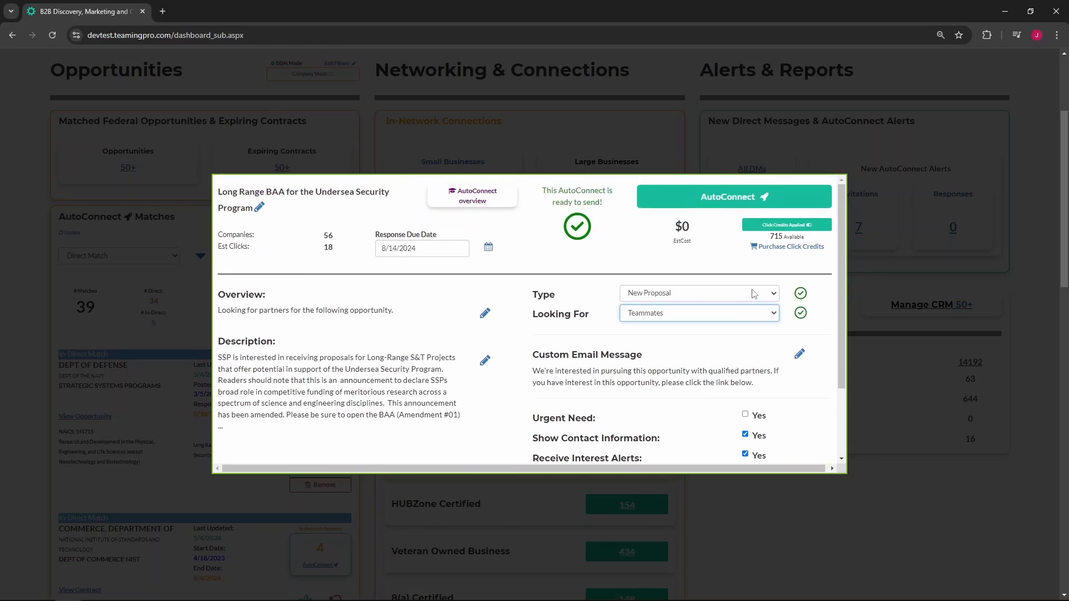
click(775, 230)
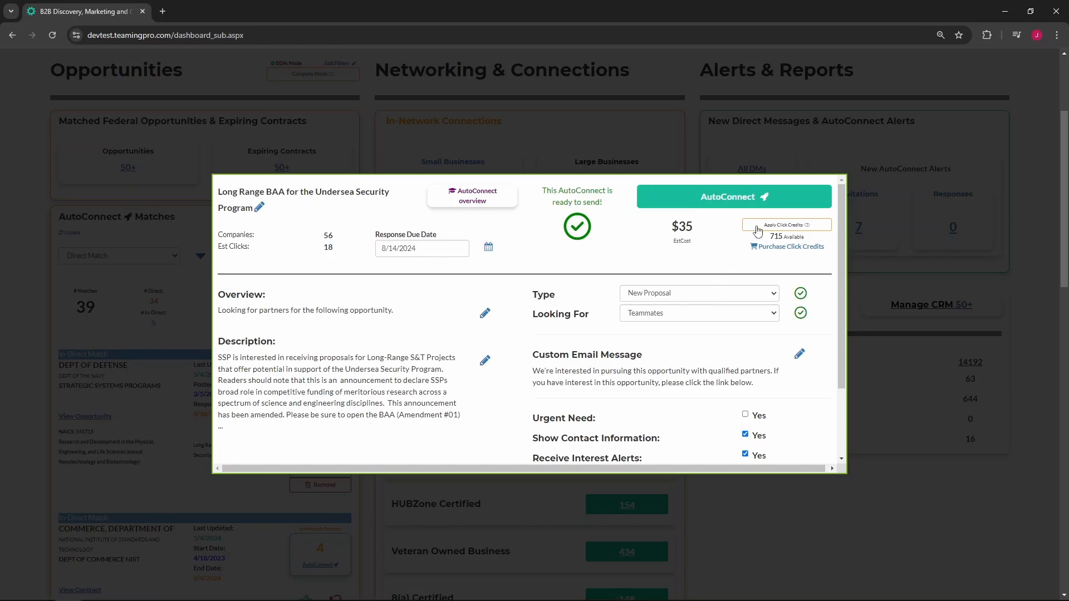
click(793, 226)
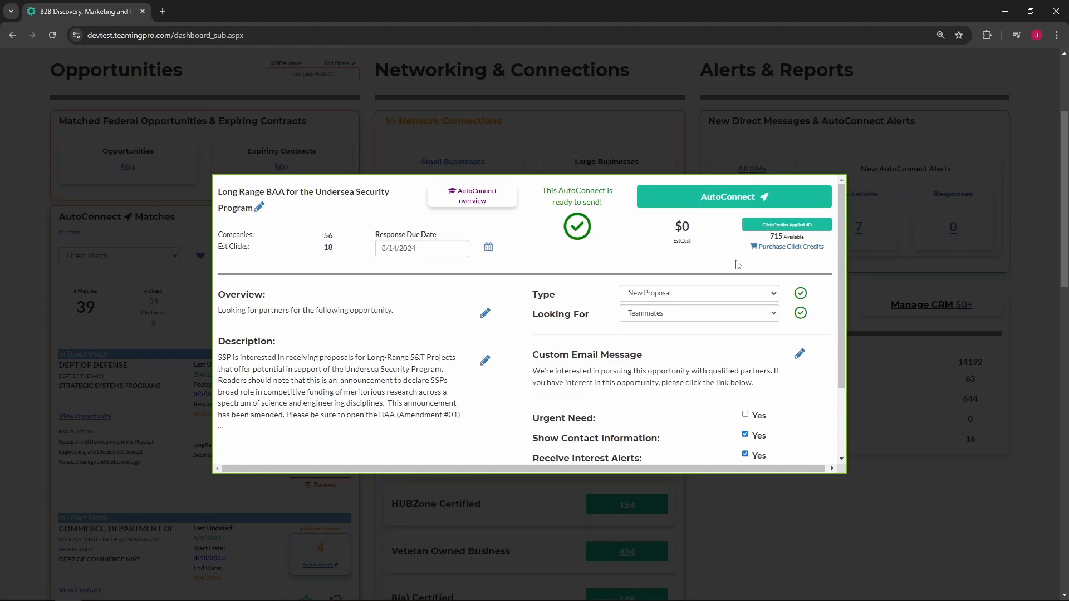
click(727, 198)
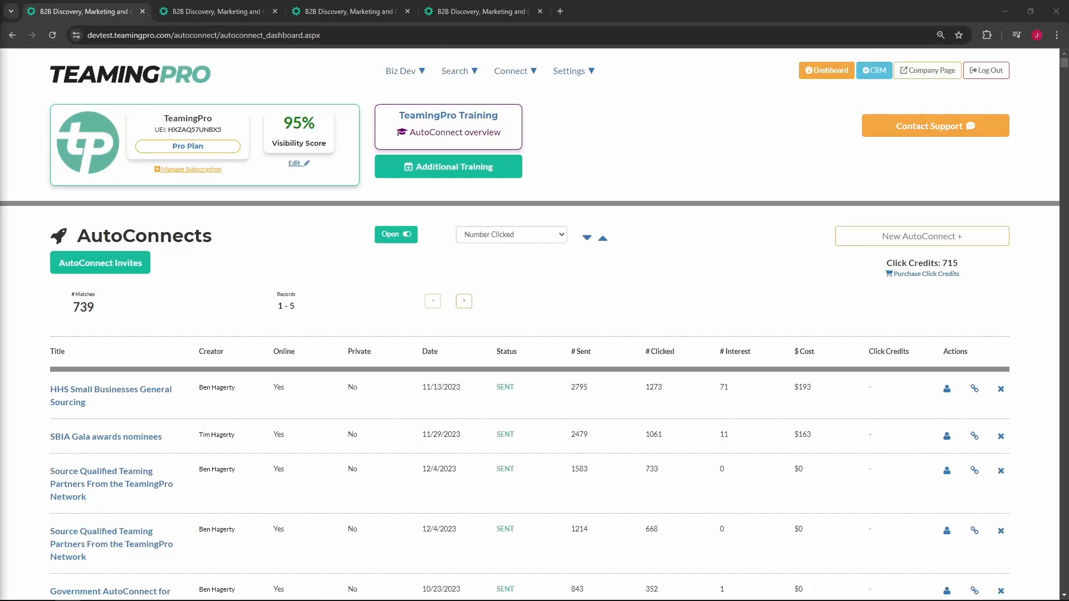
Toggle the Open filter on the AutoConnects list and choose Number Clicked as the sort field
click(399, 236)
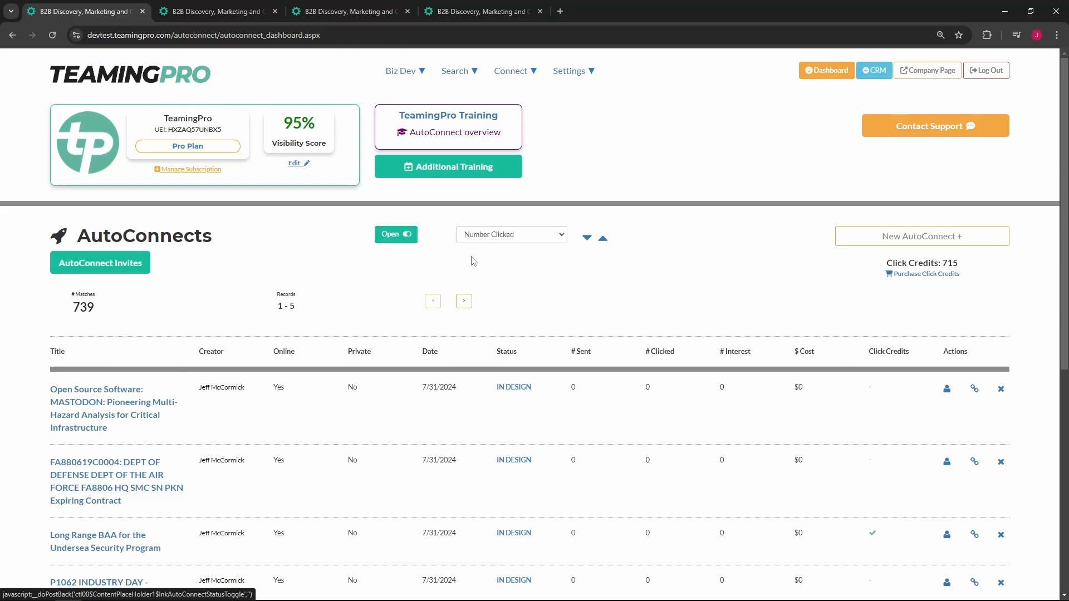
click(513, 236)
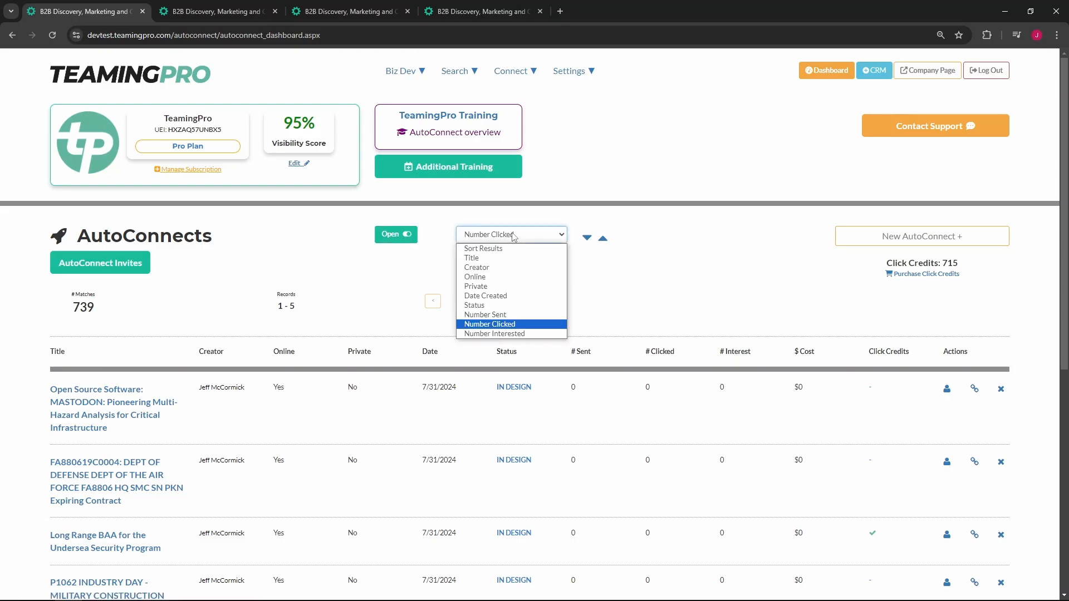
click(508, 324)
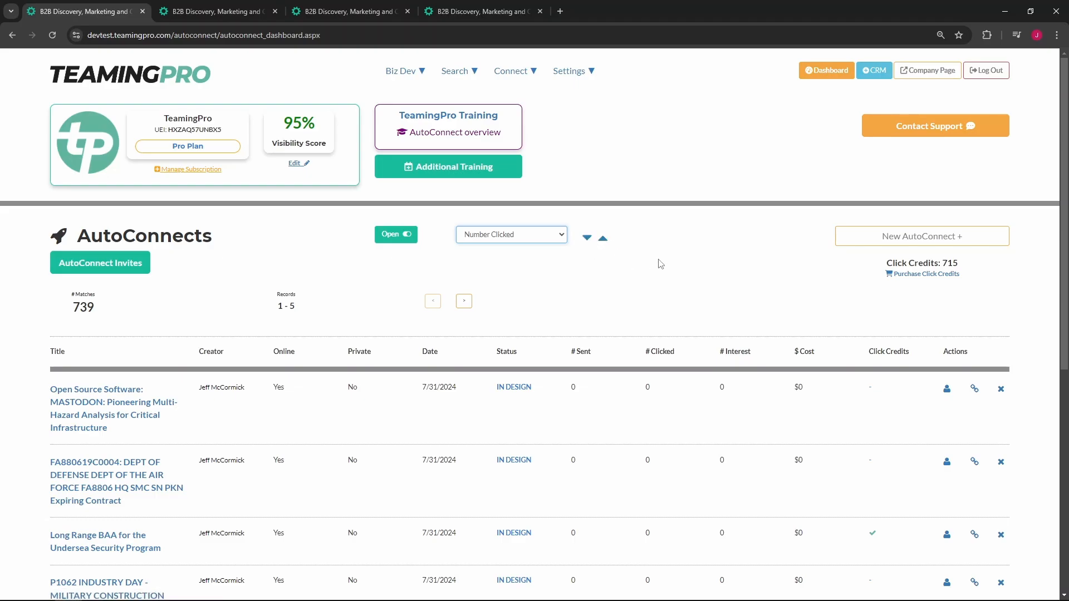
View the new AutoConnect form and the MASTODON AutoConnect's content page, and return to the AutoConnects list
click(919, 239)
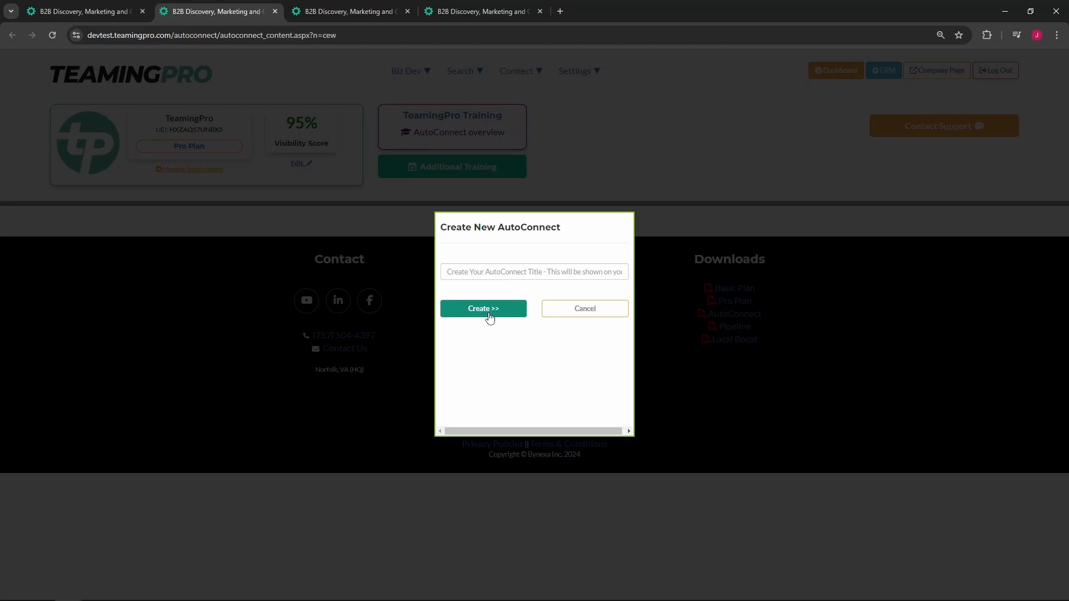
click(357, 9)
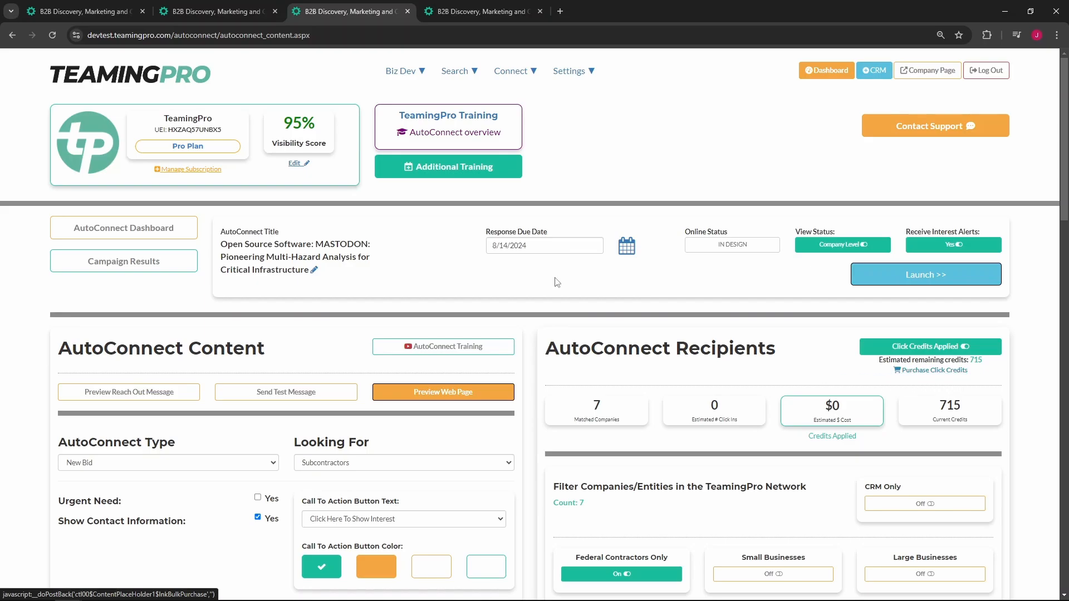
click(98, 10)
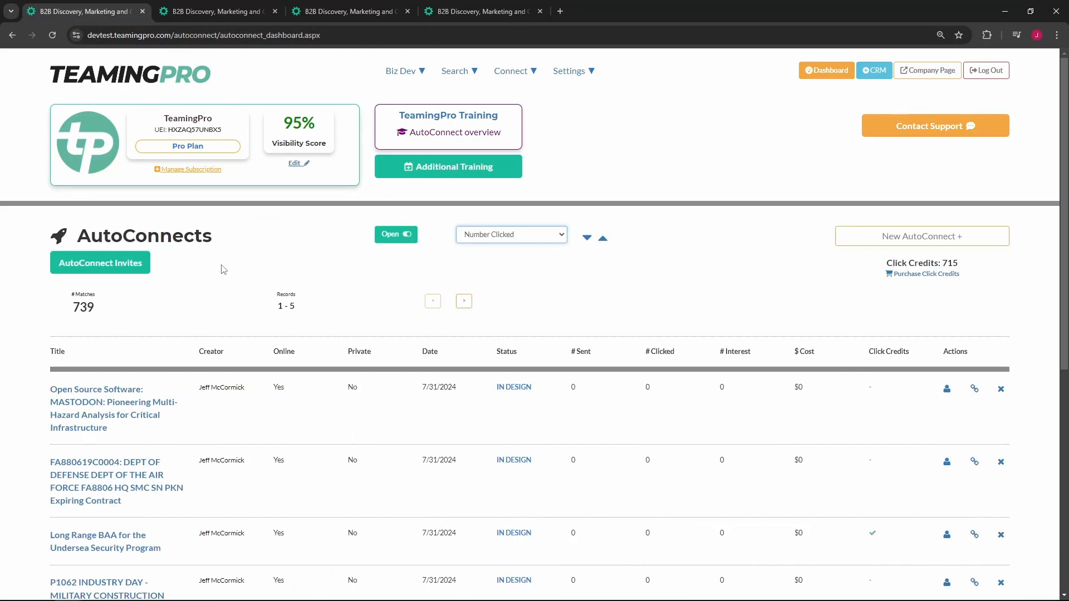
View the received AutoConnect invites and return to the AutoConnect campaigns
click(130, 267)
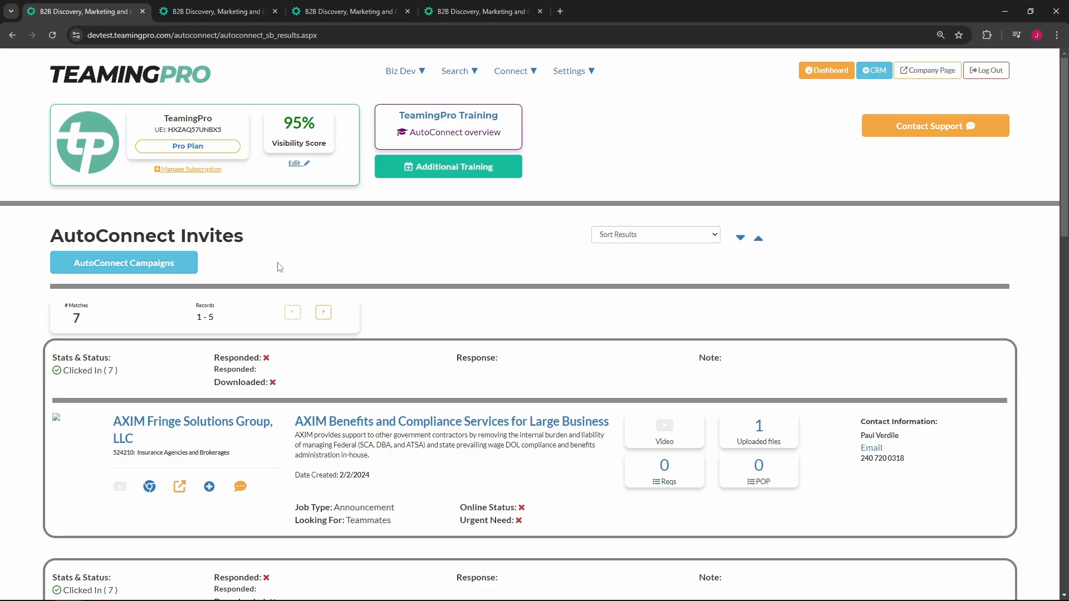
click(178, 271)
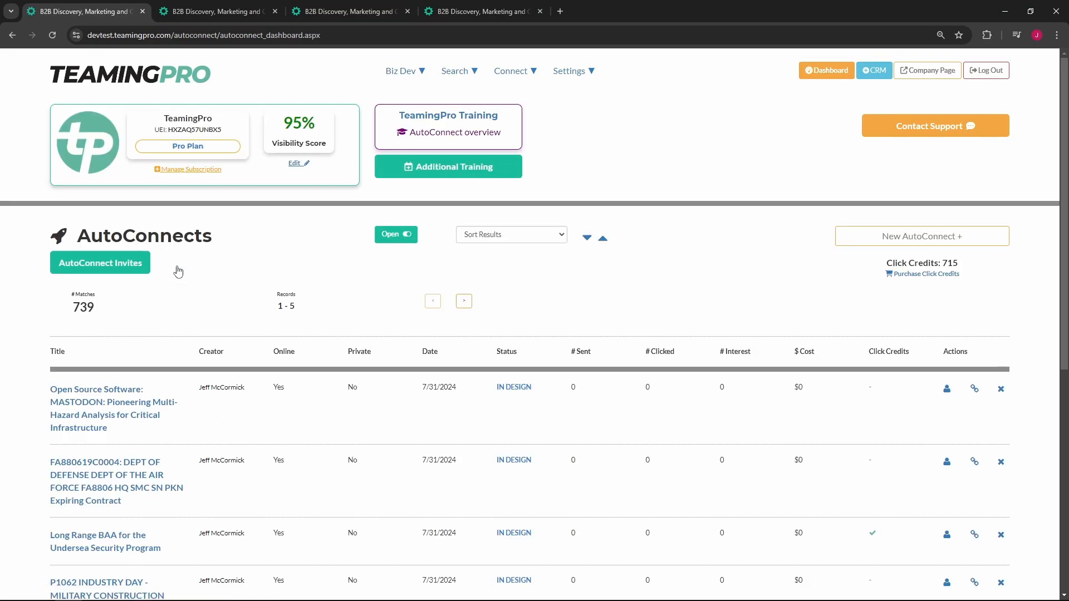
Sort the AutoConnects list by Number Clicked in descending order
click(482, 236)
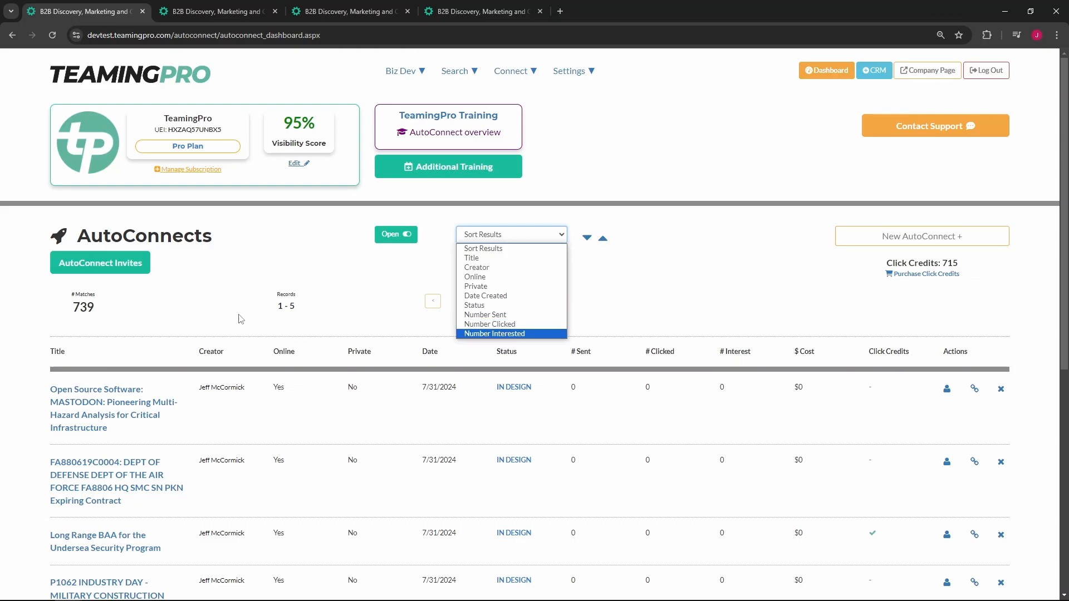
click(206, 303)
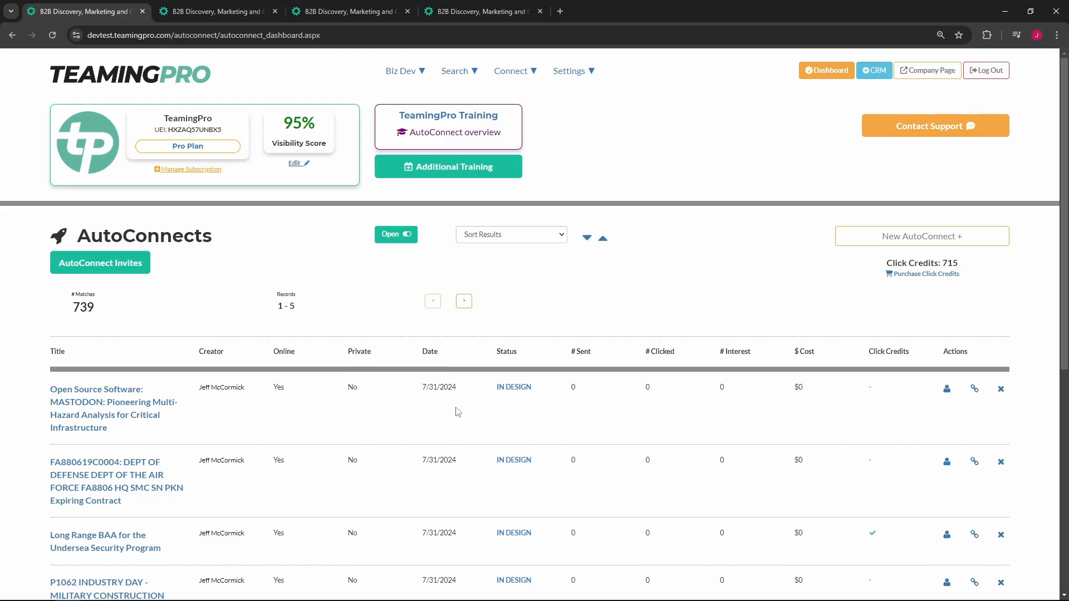
click(562, 241)
click(520, 324)
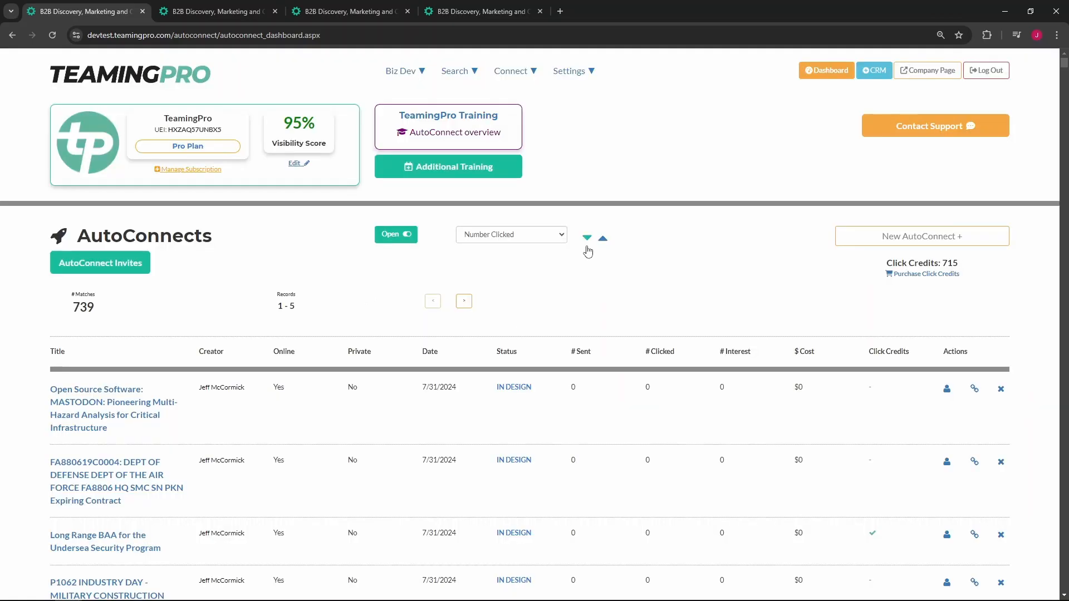
click(586, 243)
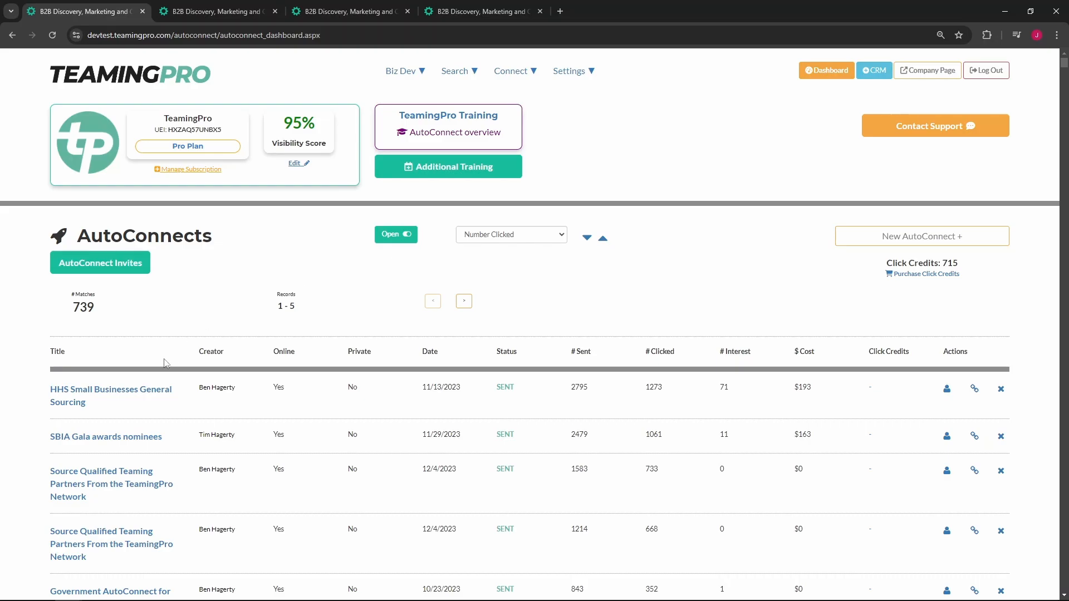
Switch to the MASTODON AutoConnect's content page and open its title for editing
click(333, 11)
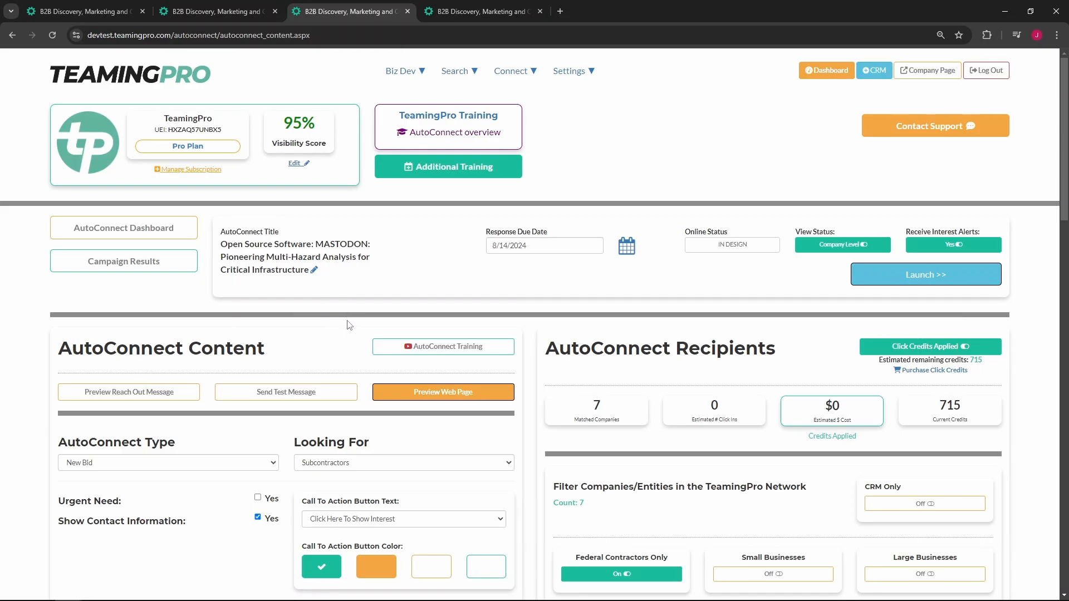
scroll(345, 326, down, 1)
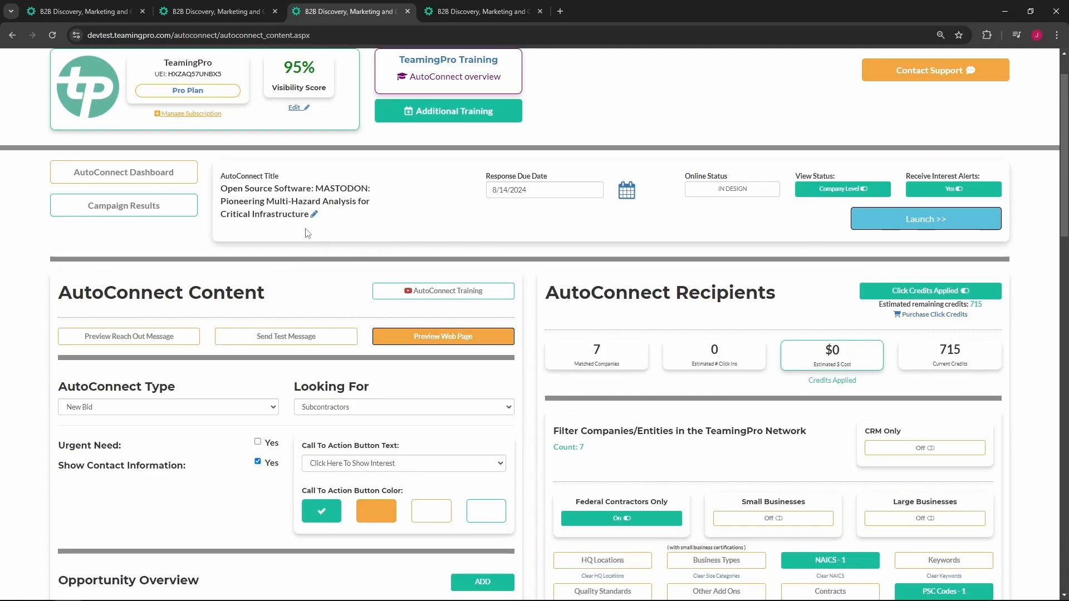
click(314, 215)
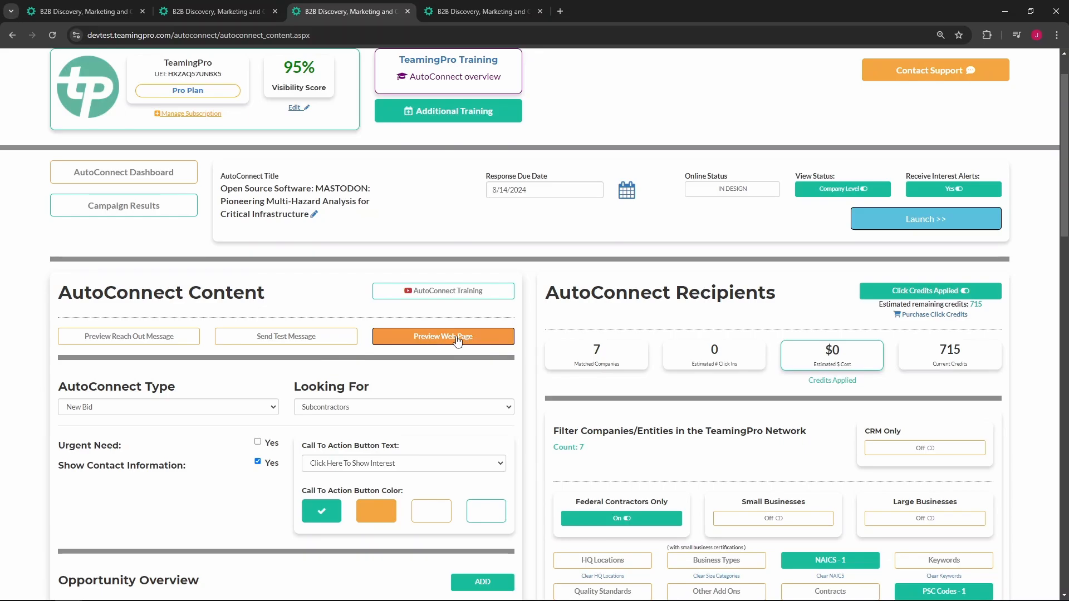
Switch to the MASTODON AutoConnect's web page preview and examine its opportunity details, requirements, response status and contact information
click(475, 8)
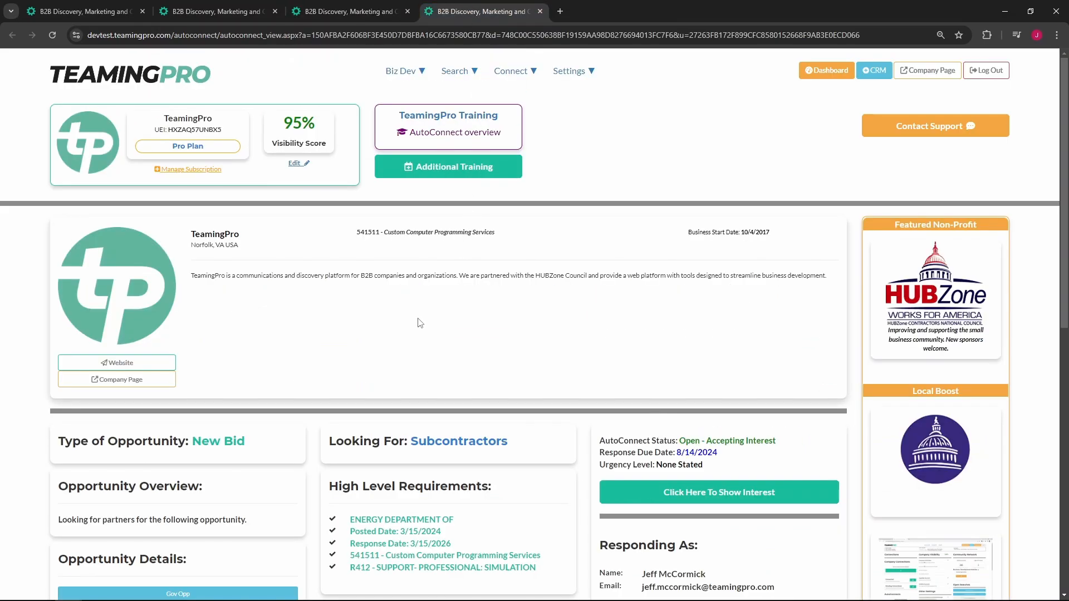
scroll(419, 323, down, 4)
scroll(428, 334, down, 1)
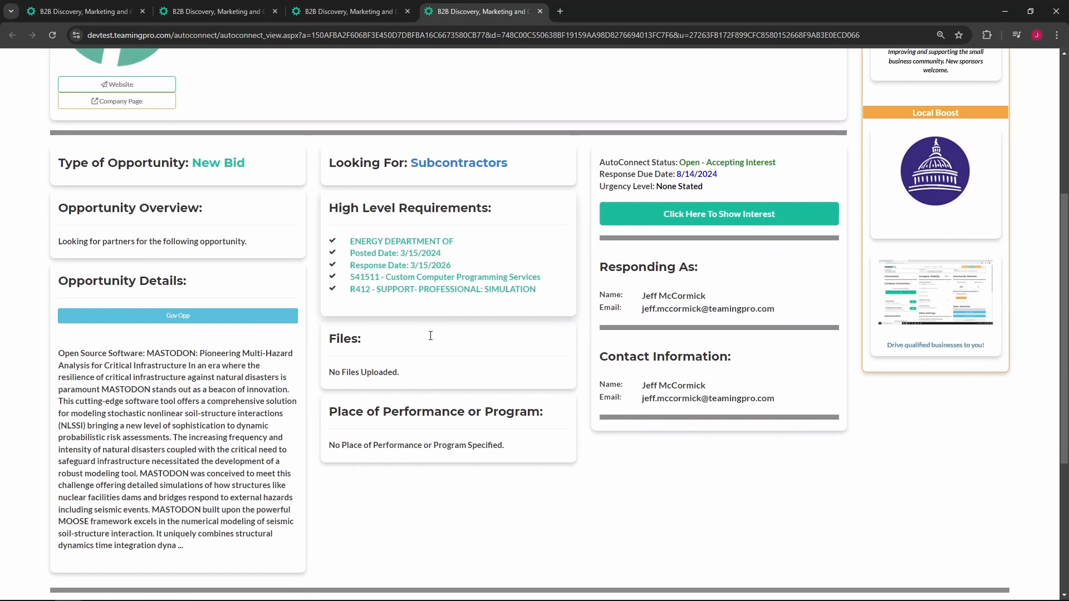
scroll(430, 337, up, 1)
scroll(434, 334, up, 3)
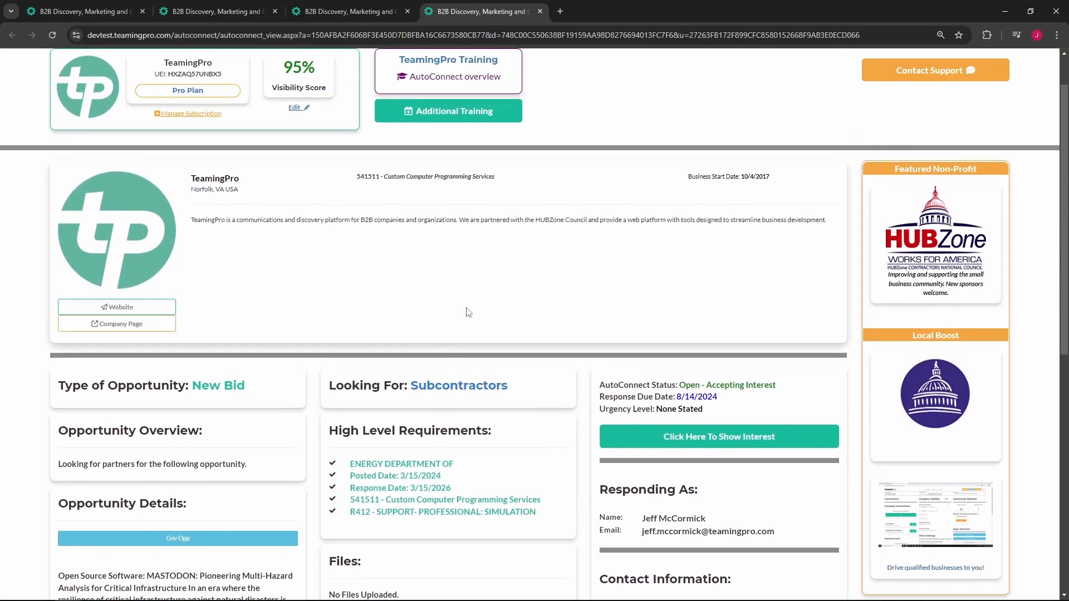
scroll(465, 313, up, 1)
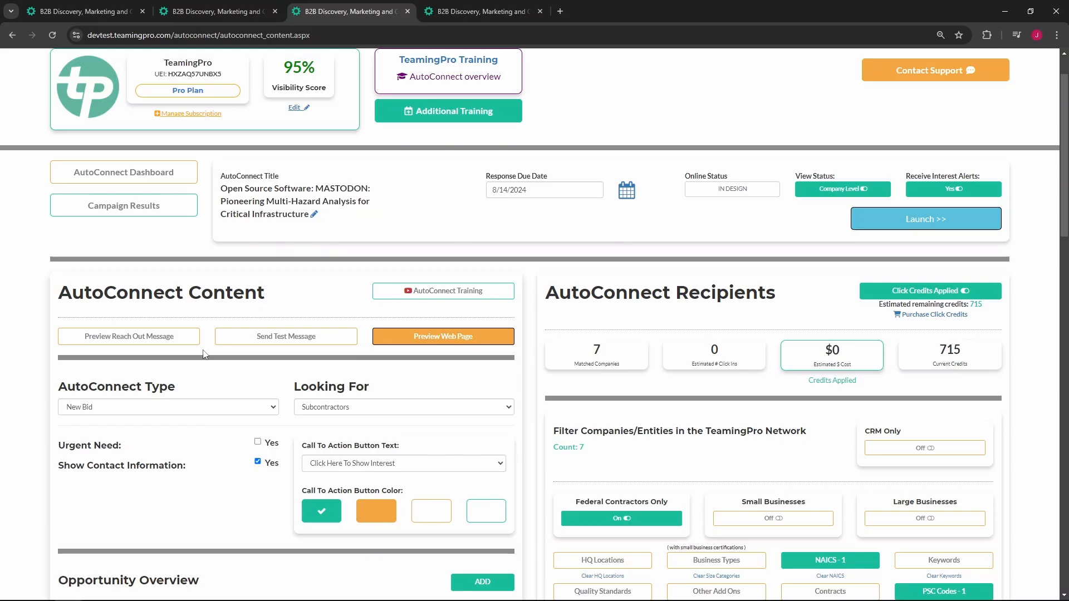
Return to the MASTODON AutoConnect's content page and examine its sections from AutoConnect Type through Place of Performance or Program
scroll(205, 354, down, 3)
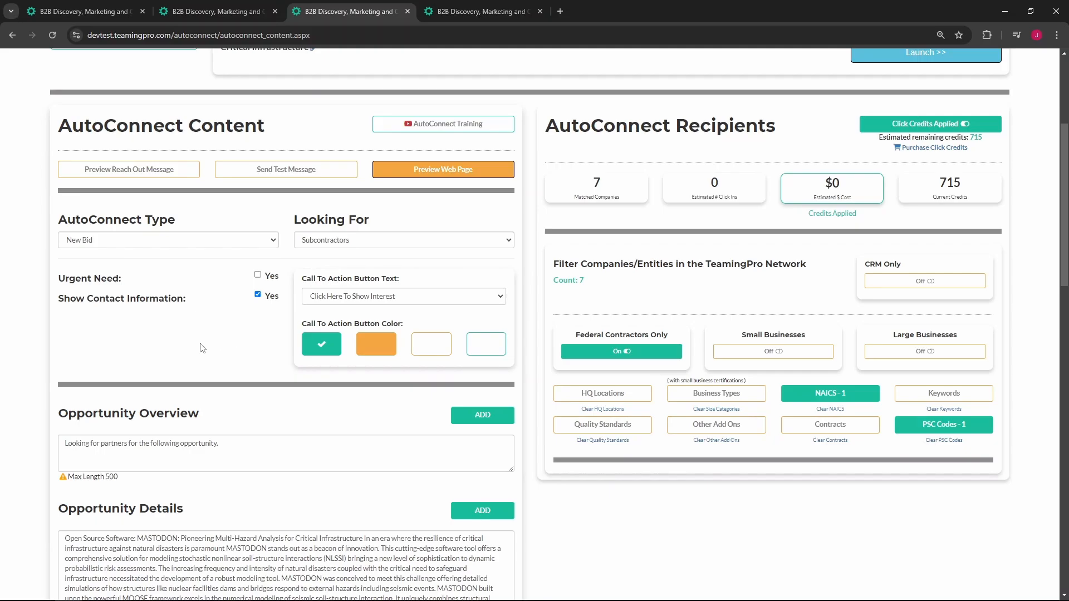
scroll(201, 346, down, 2)
scroll(202, 348, down, 12)
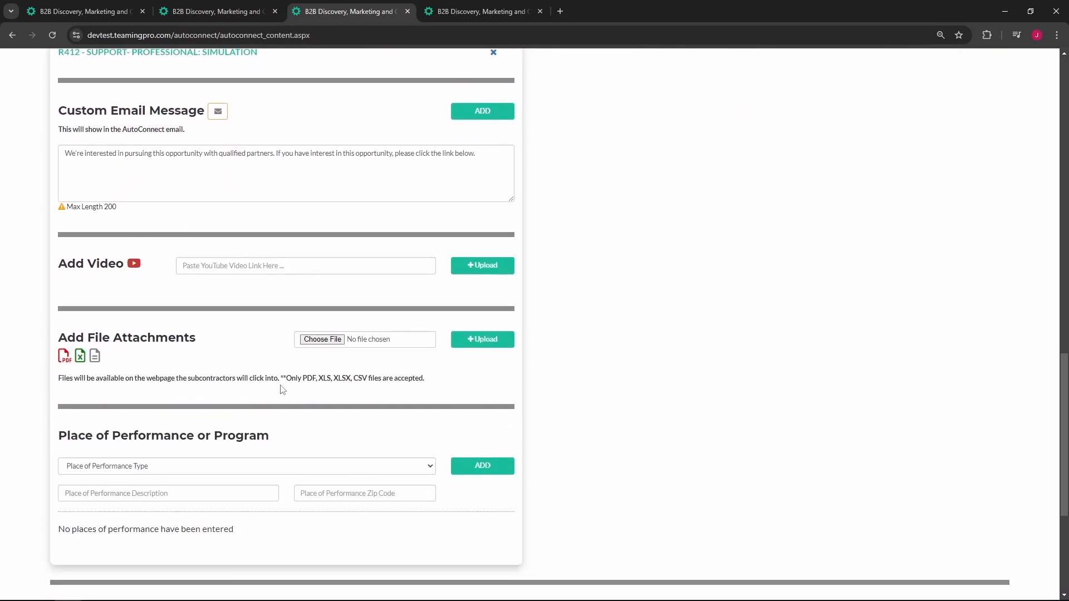
scroll(270, 312, up, 11)
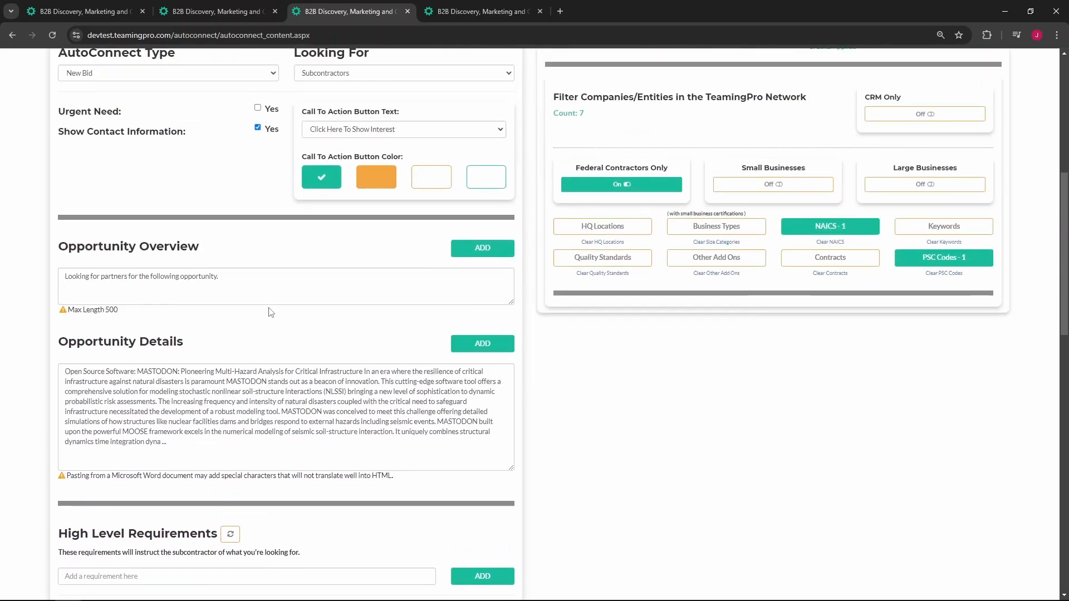
scroll(270, 311, up, 3)
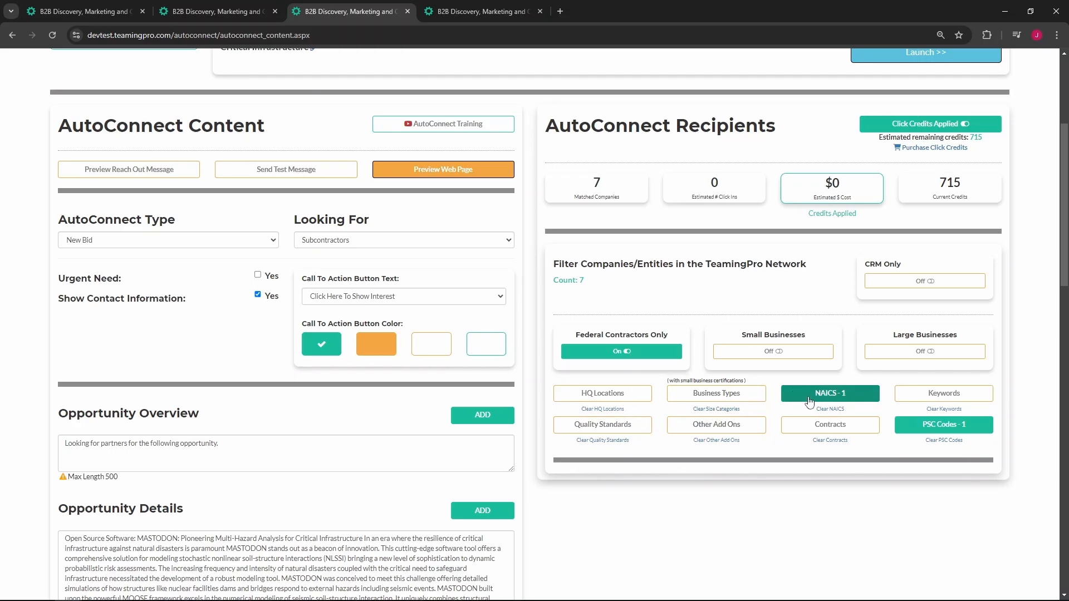
Turn off the click credits applied to the MASTODON AutoConnect and apply them again
click(934, 131)
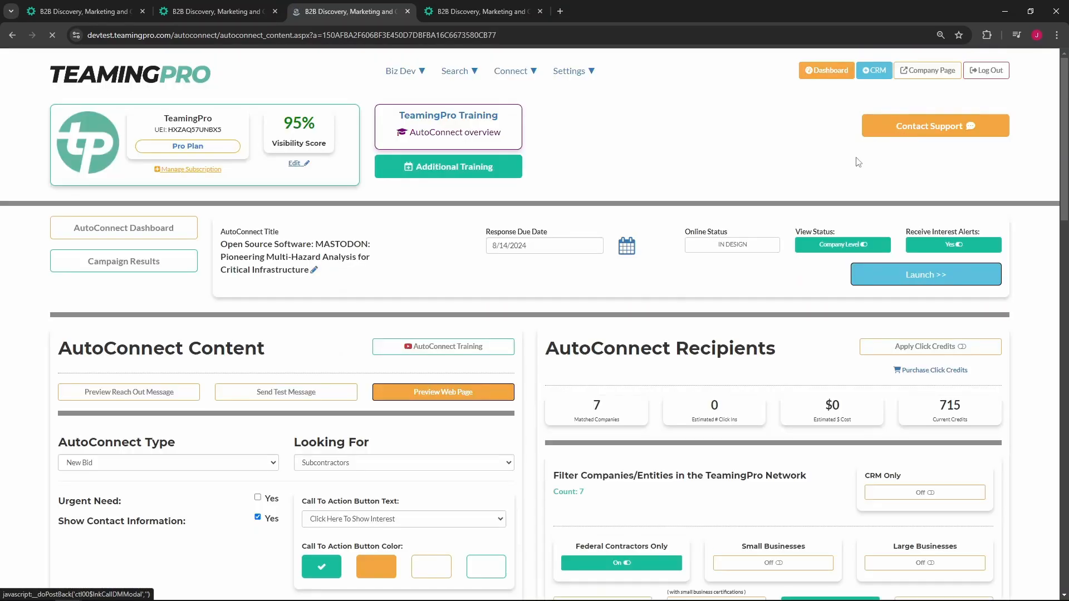
click(910, 348)
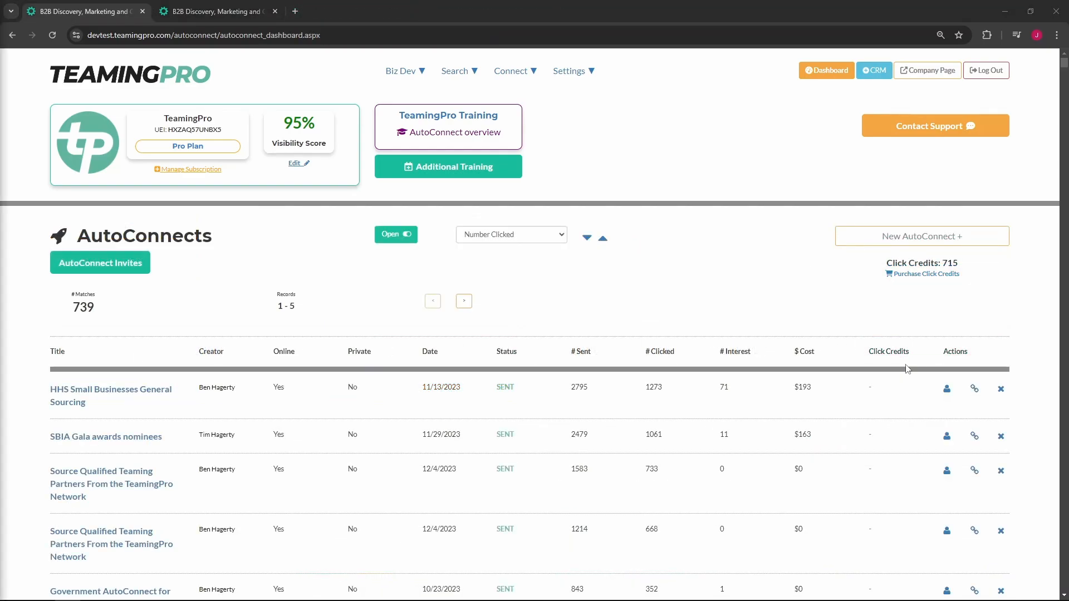
Open the campaign results of HHS Small Businesses General Sourcing and view the unique companies, followed by the interested ones
click(946, 390)
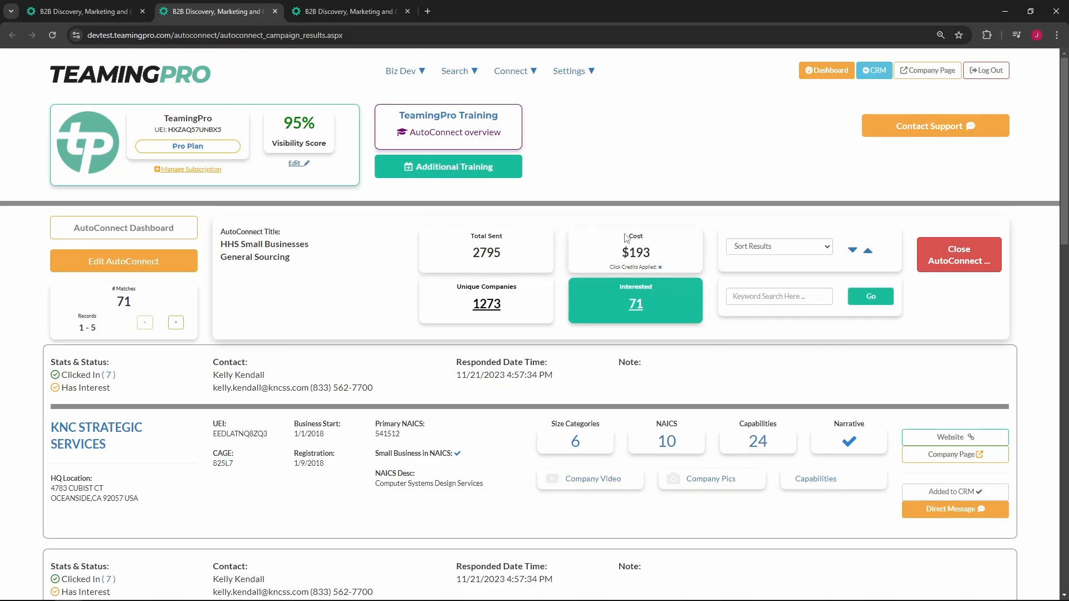
click(490, 307)
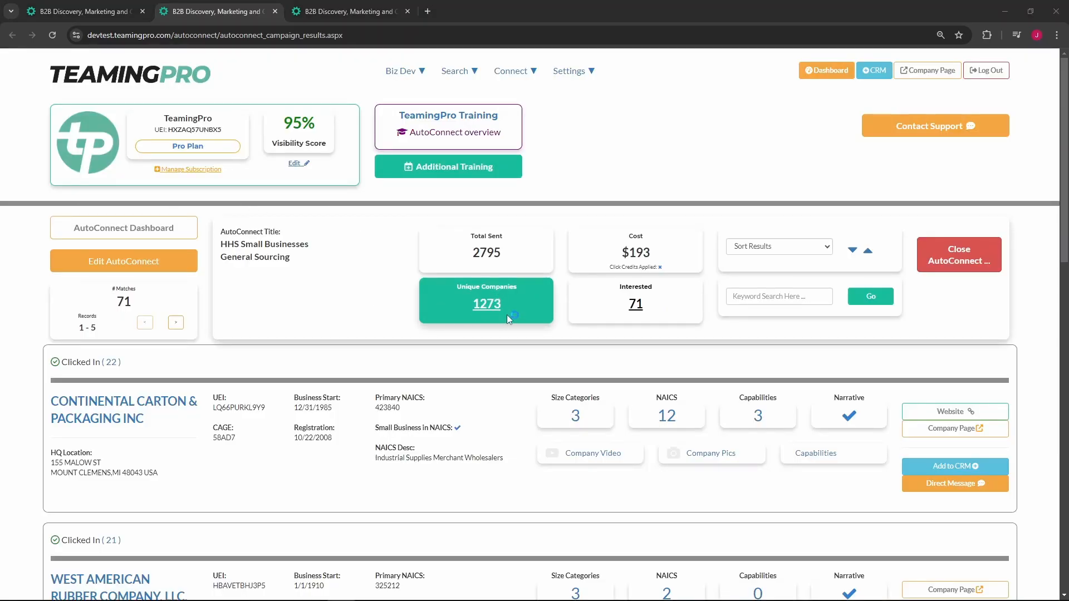
click(635, 309)
click(636, 309)
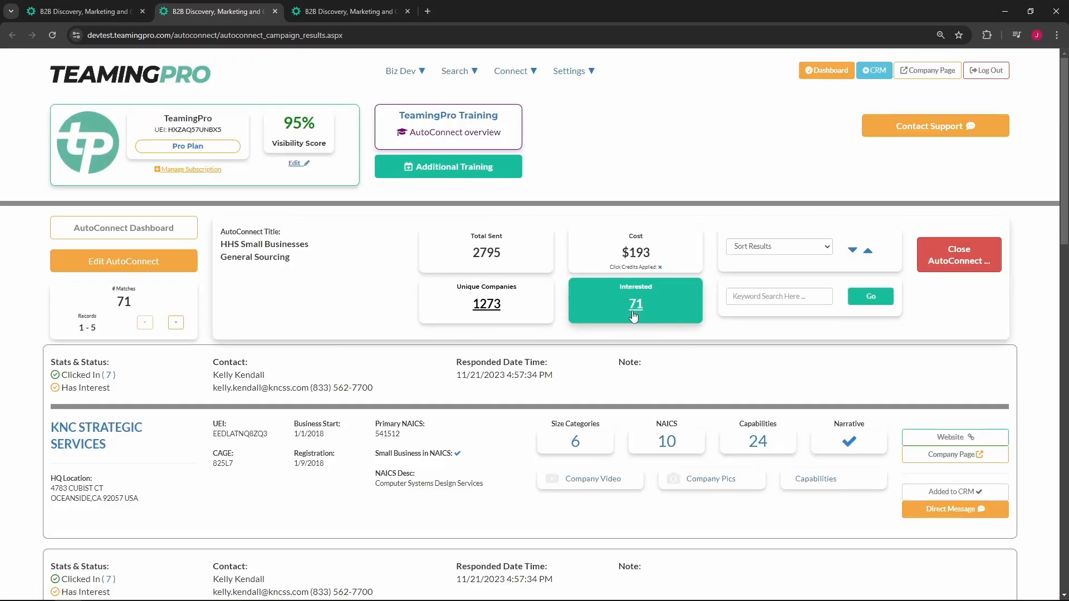
View the sorting options for the campaign results and the AutoConnect's close-out dialog, without closing the campaign
click(779, 246)
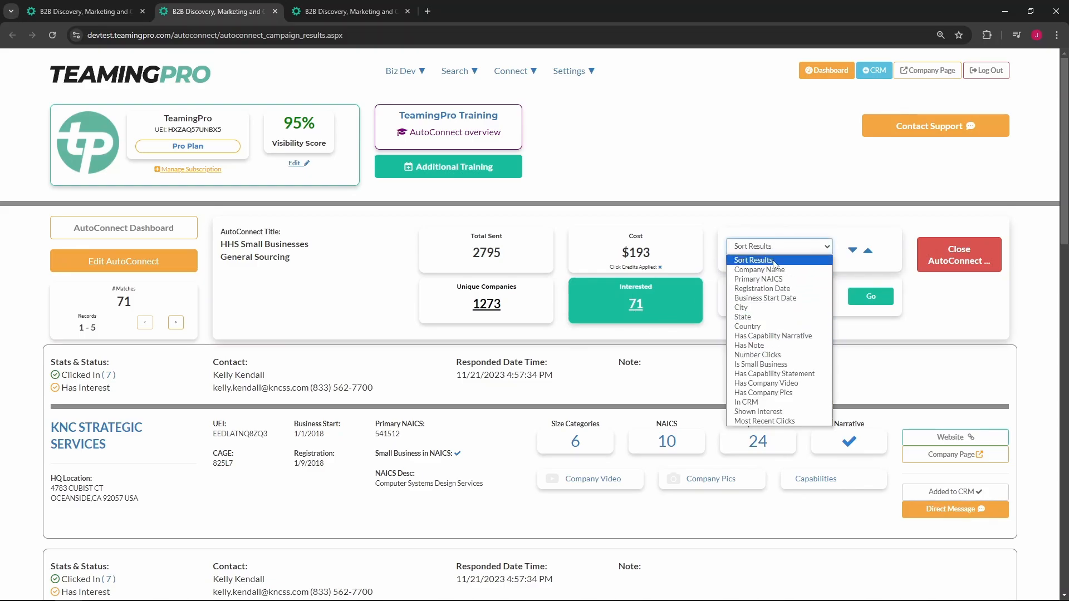
click(774, 260)
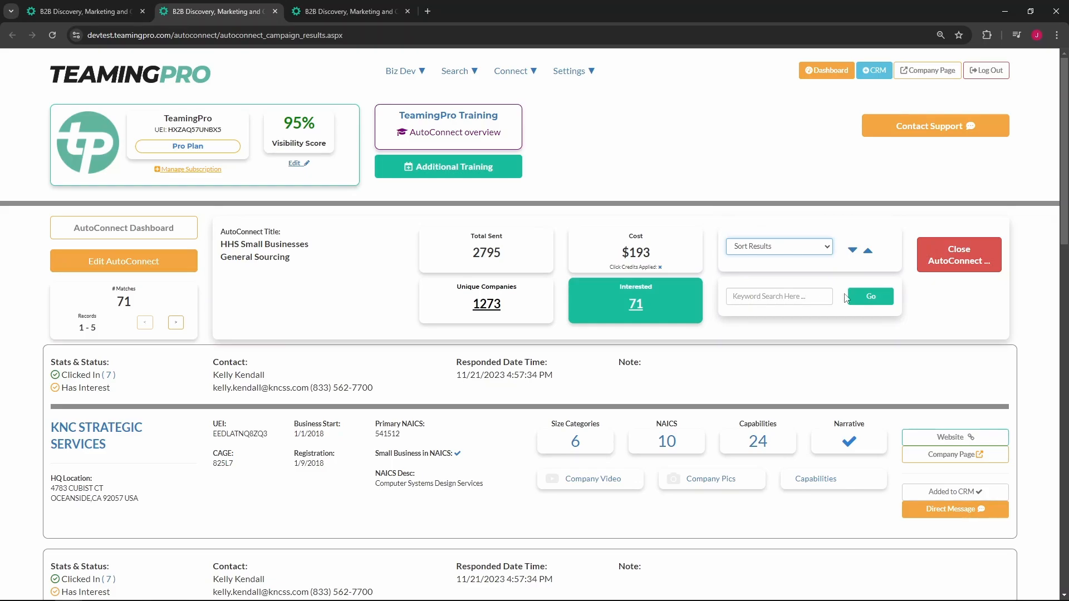
click(942, 264)
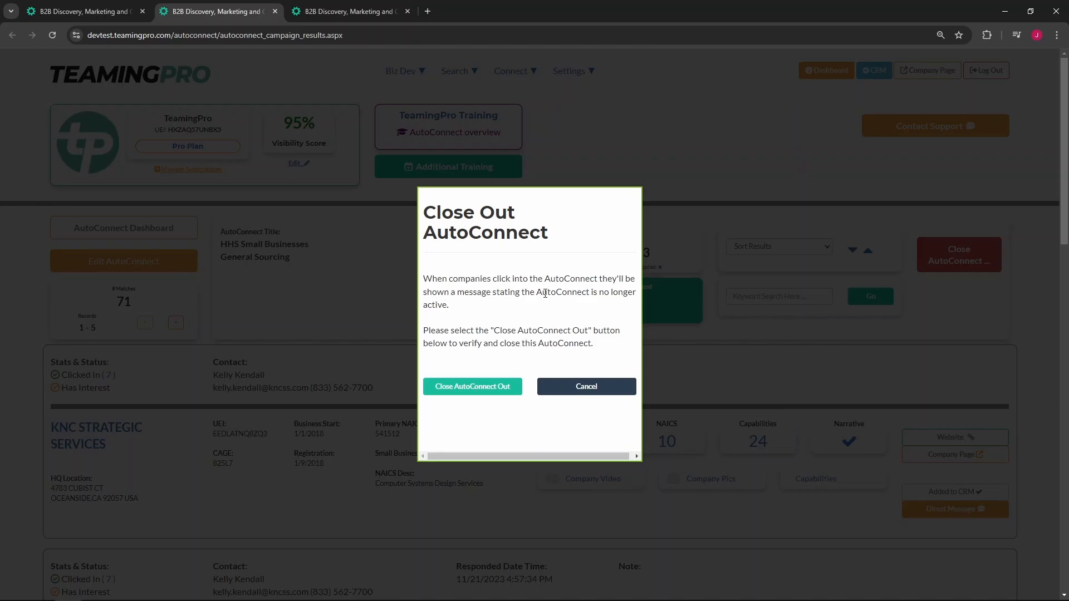
click(600, 389)
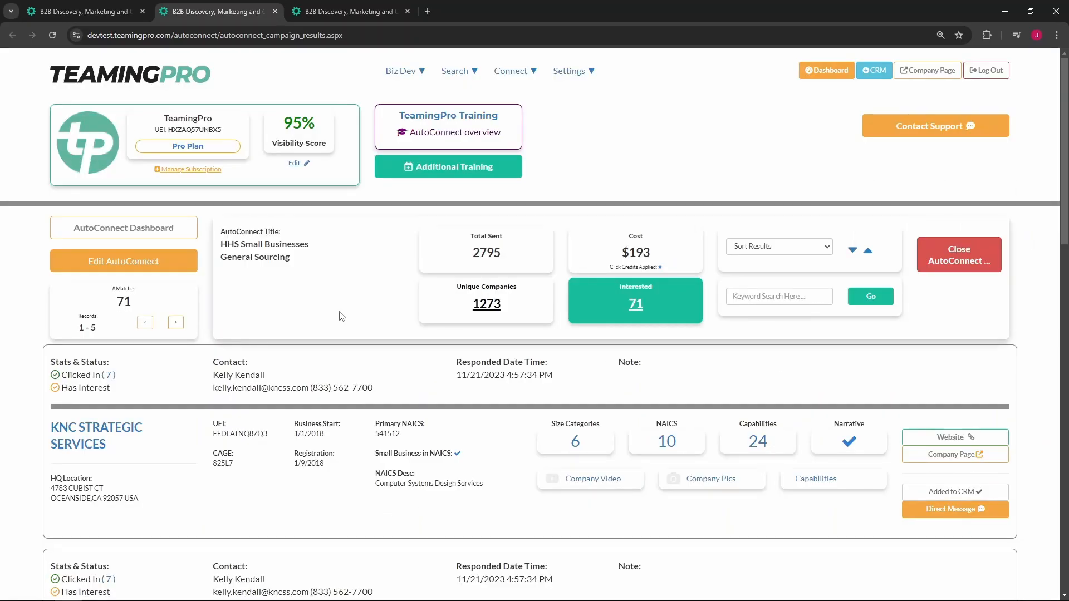
View the company profile of KNC STRATEGIC SERVICES from the interested companies, including its general information and contract wins
scroll(336, 322, down, 4)
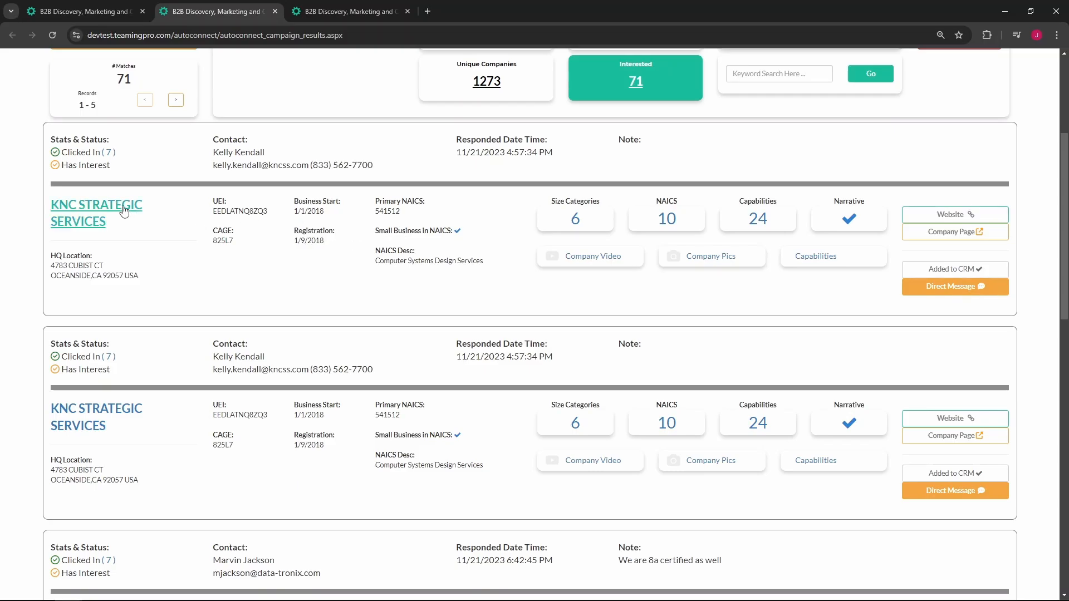
click(331, 13)
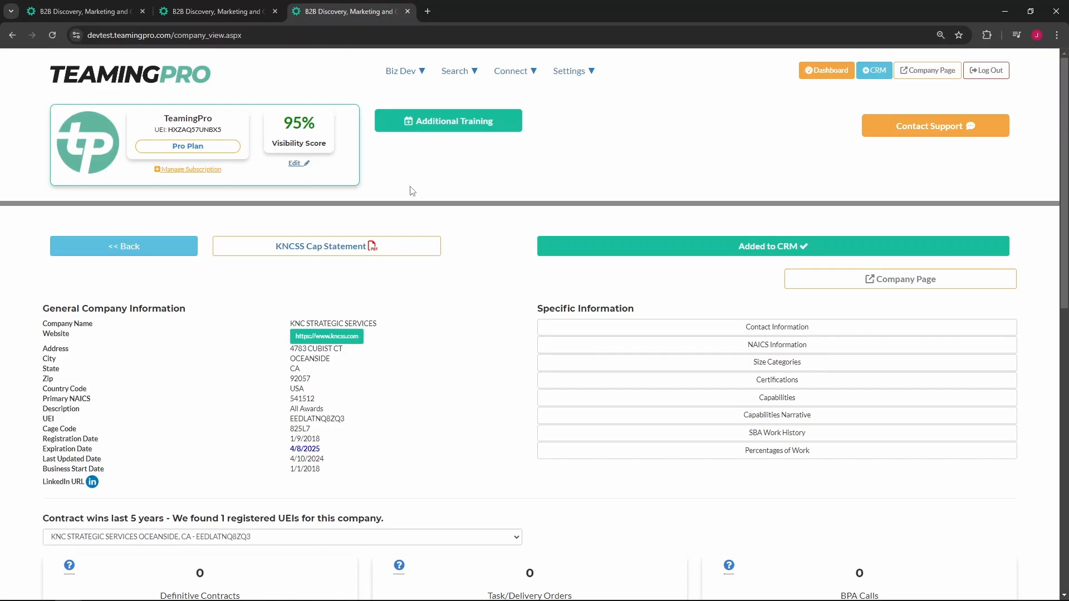
scroll(465, 259, down, 4)
scroll(465, 261, up, 3)
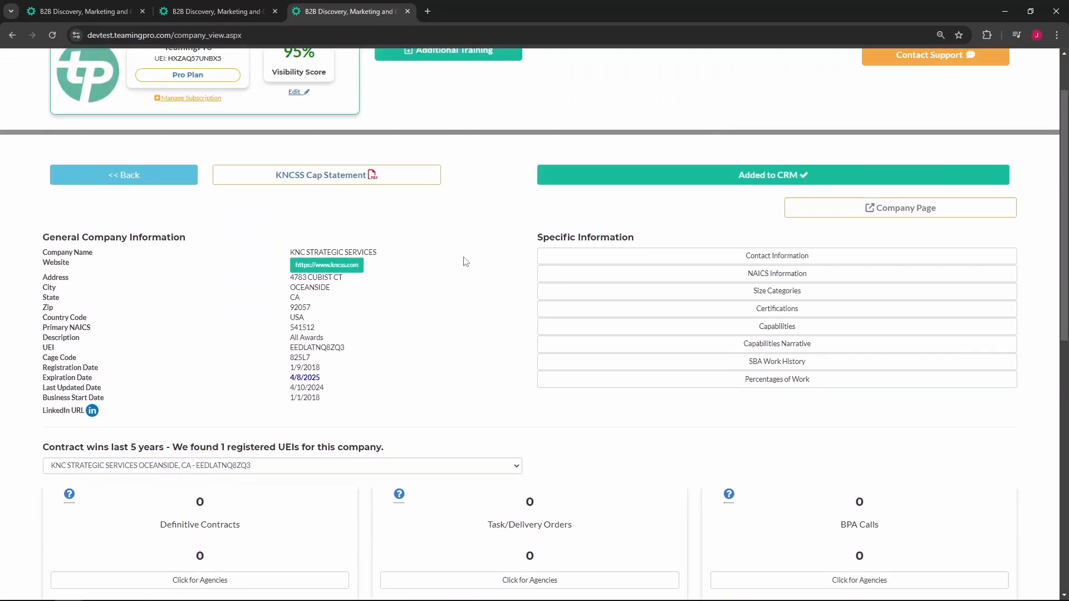
scroll(464, 261, up, 2)
Return to the campaign results and look through the remaining interested companies, down to SKAYL, LLC and QUELIN BILLING LLC
click(228, 8)
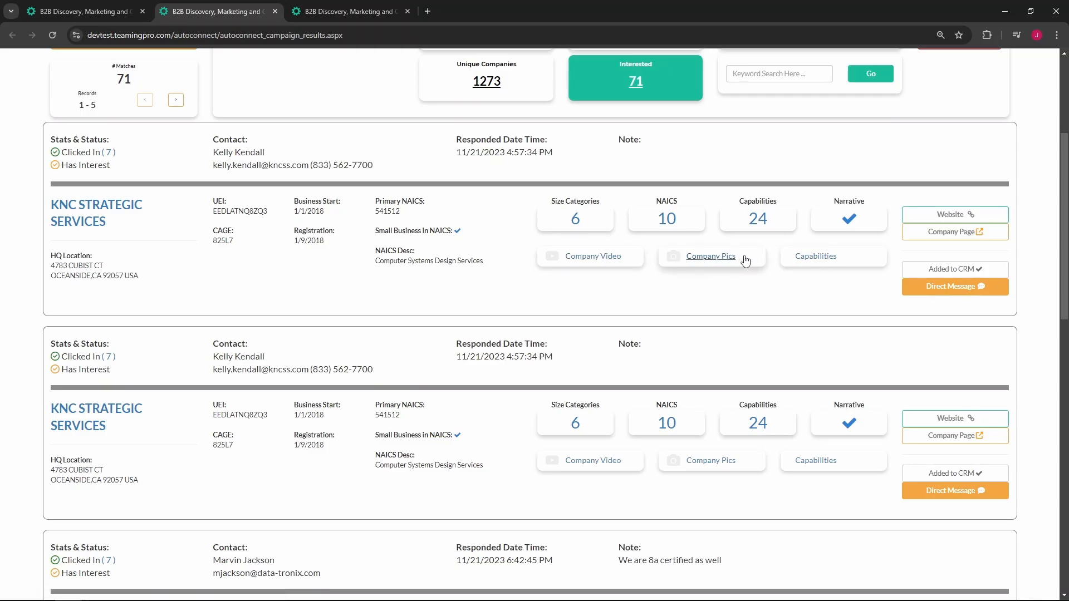
scroll(840, 273, down, 6)
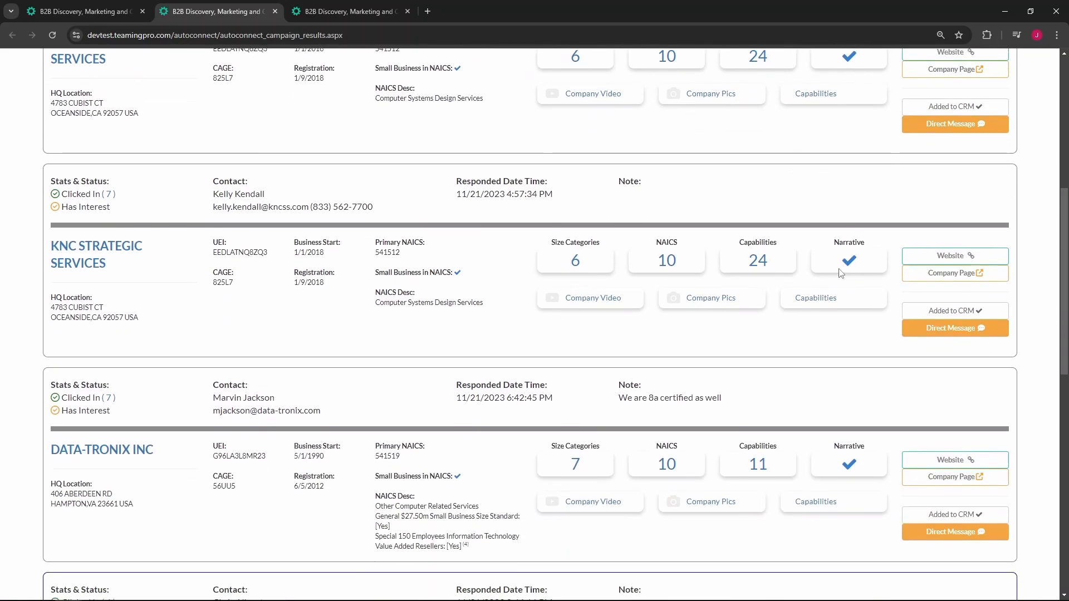
scroll(840, 272, down, 1)
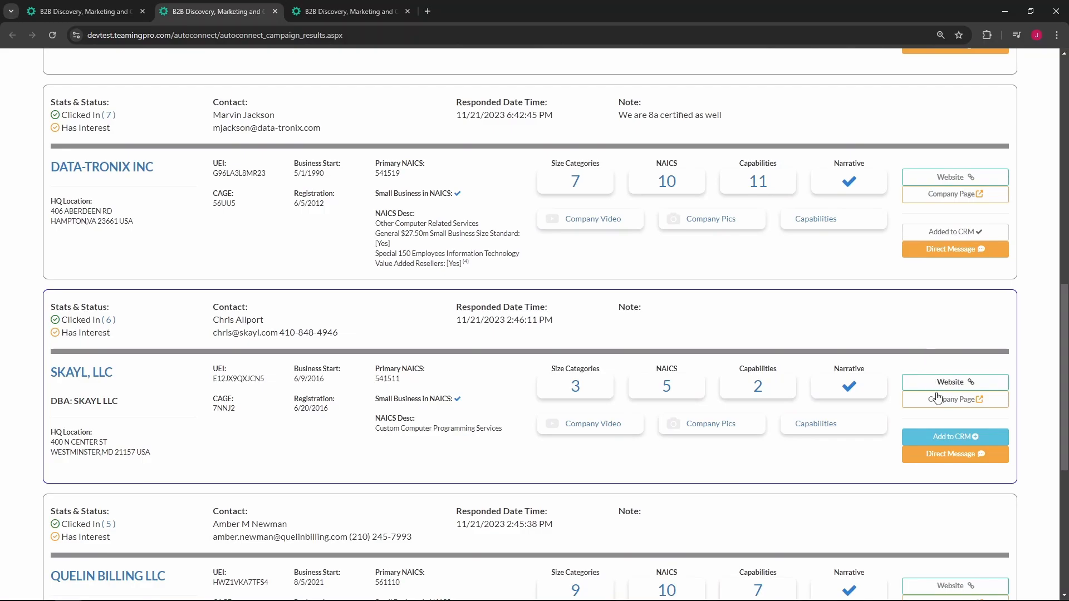